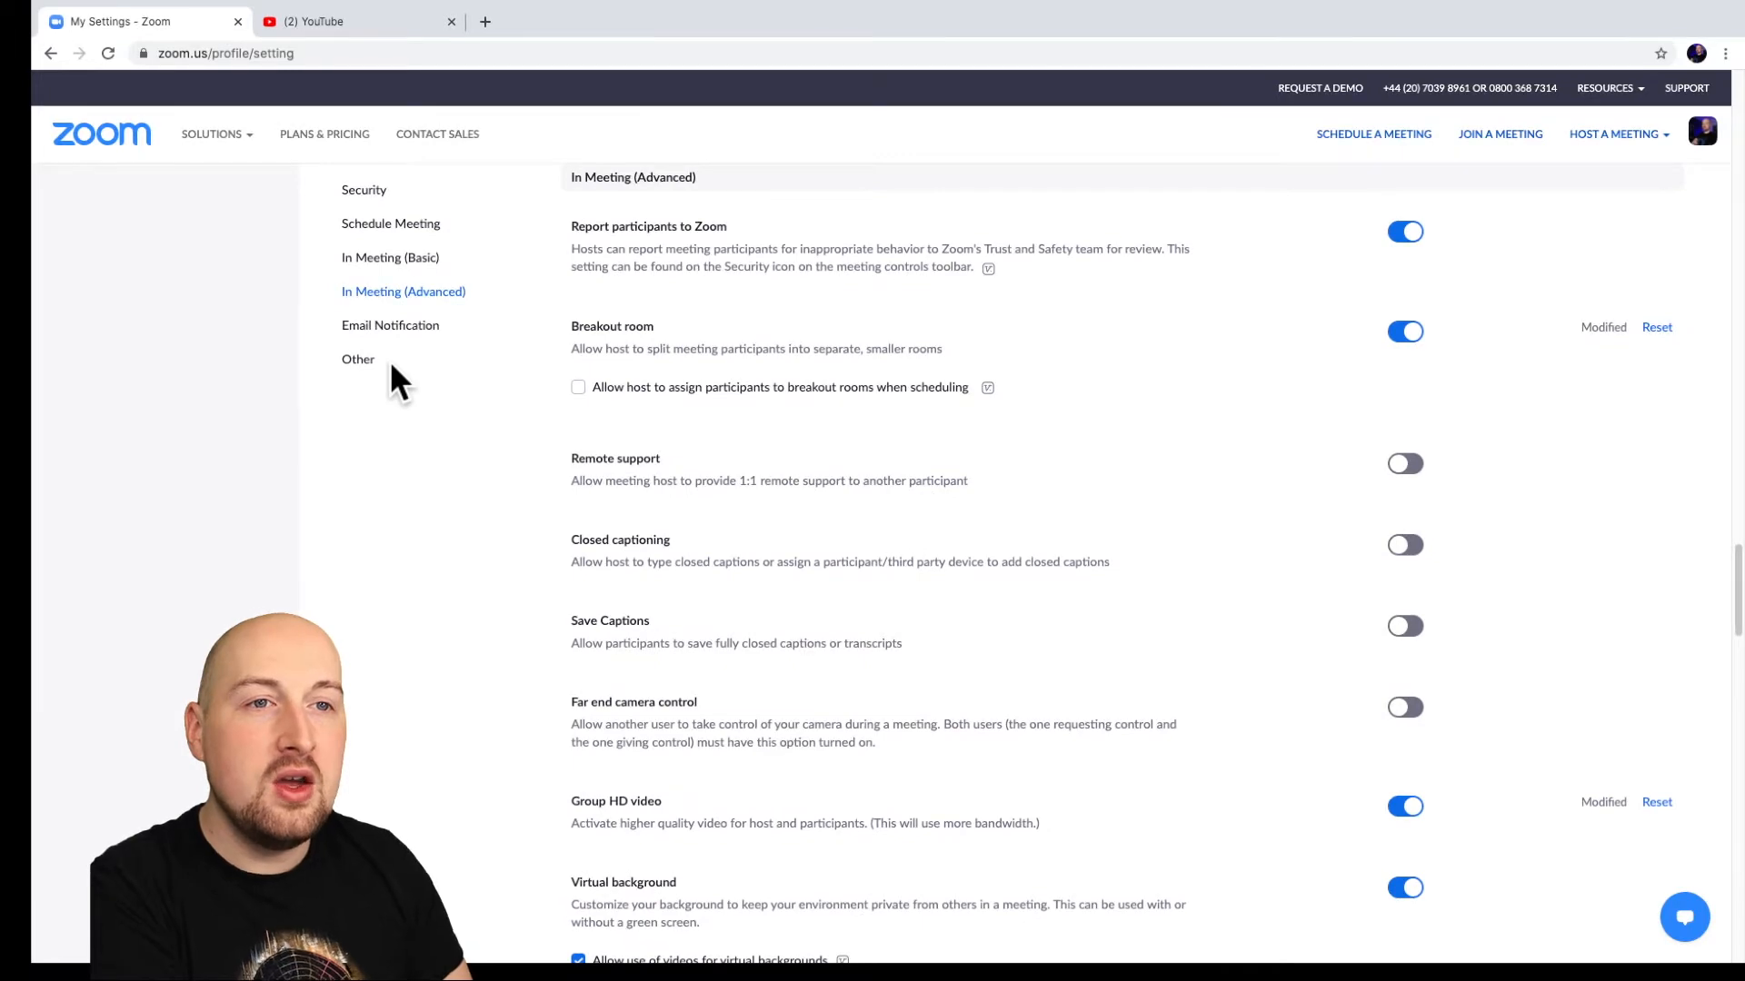
Step: Enable the "Allow live streaming meetings" option in the advanced in-meeting settings
scroll(642, 497, down, 10)
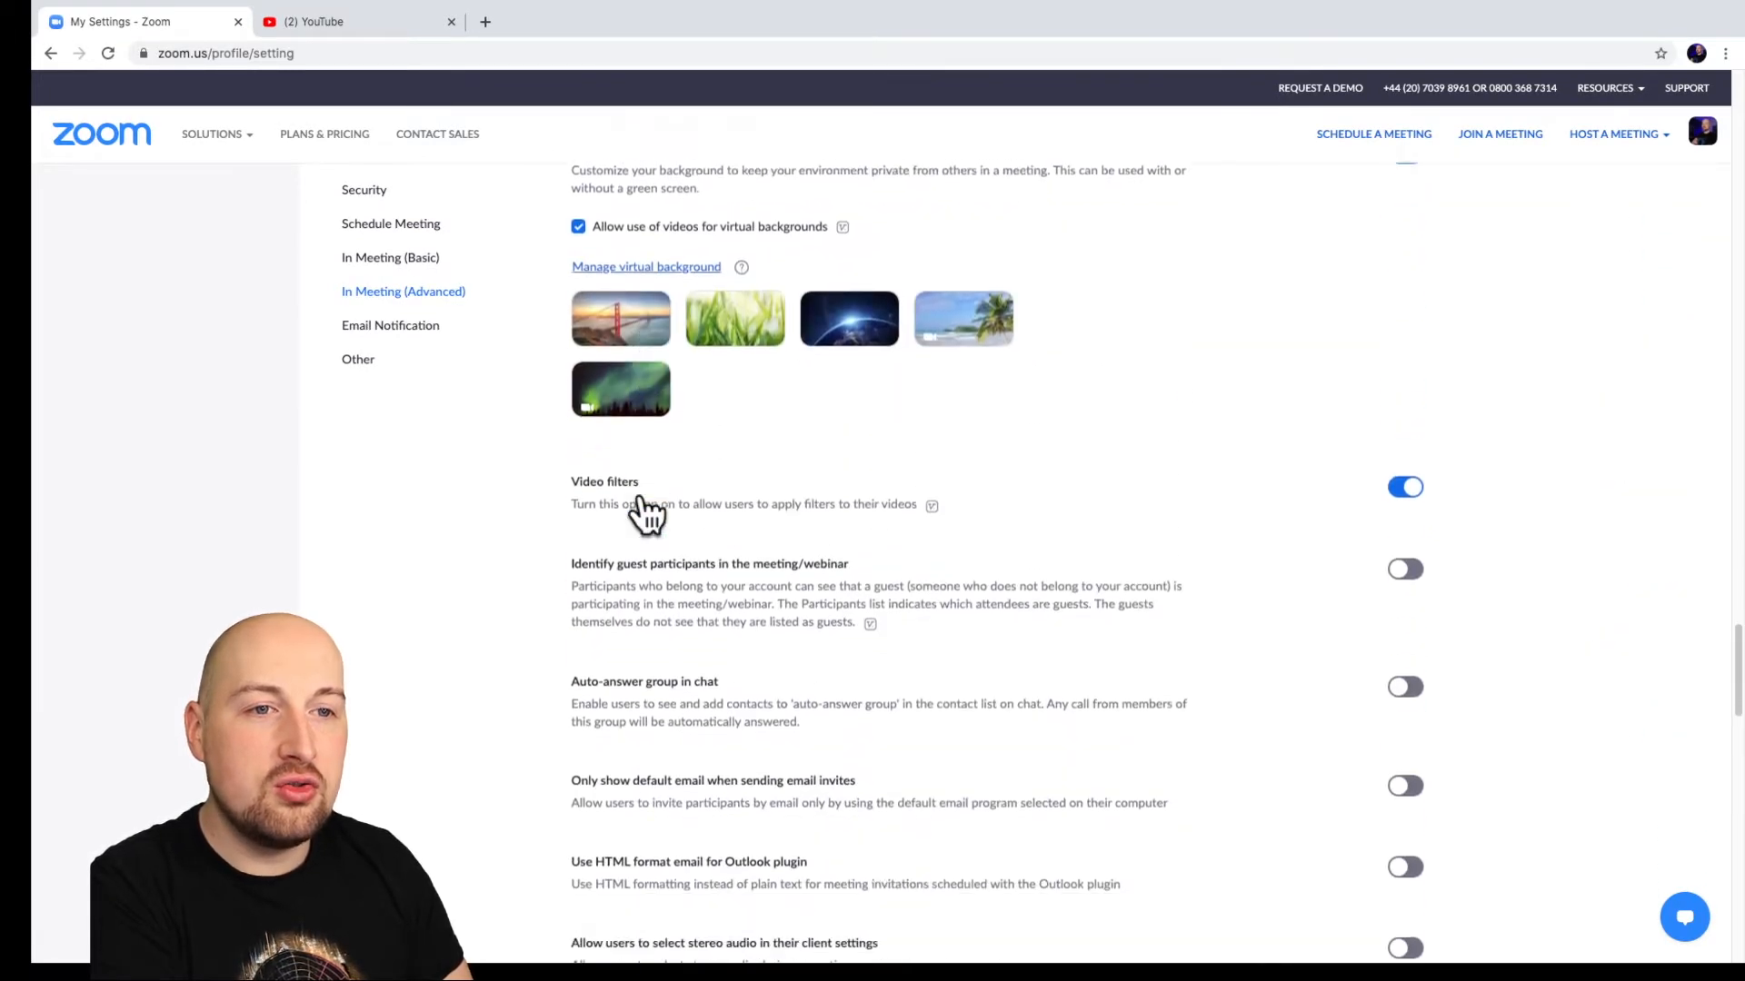
scroll(642, 505, down, 8)
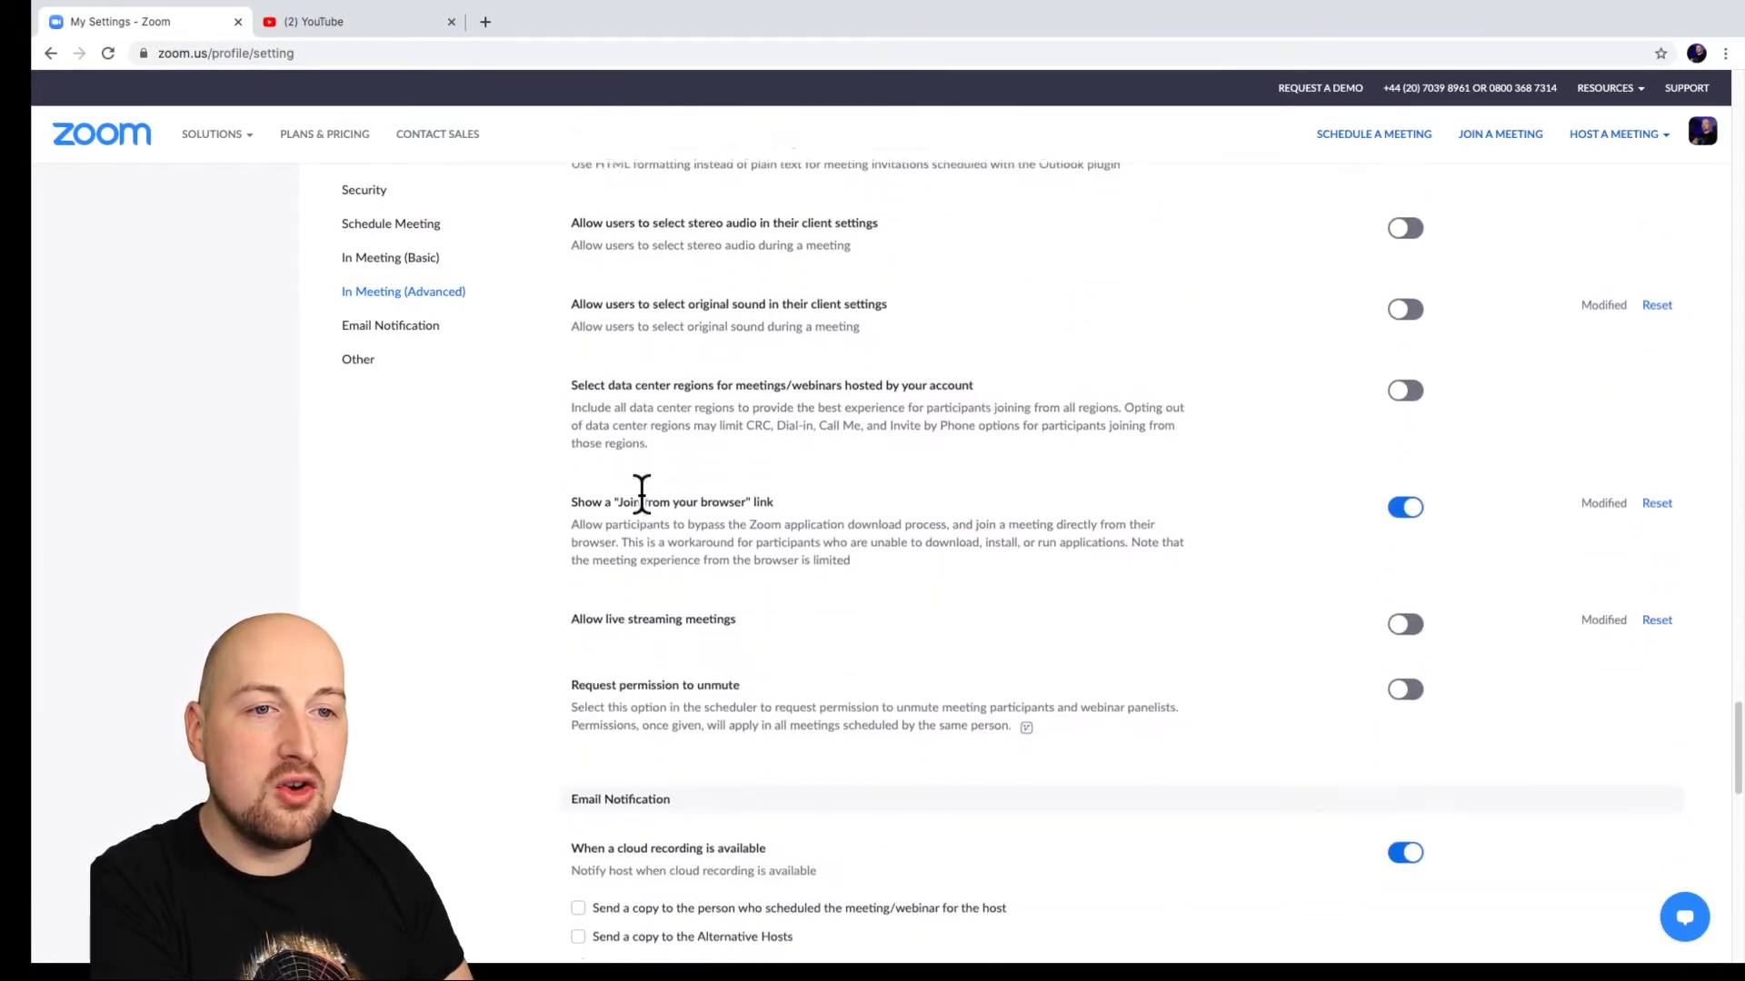
scroll(642, 496, down, 5)
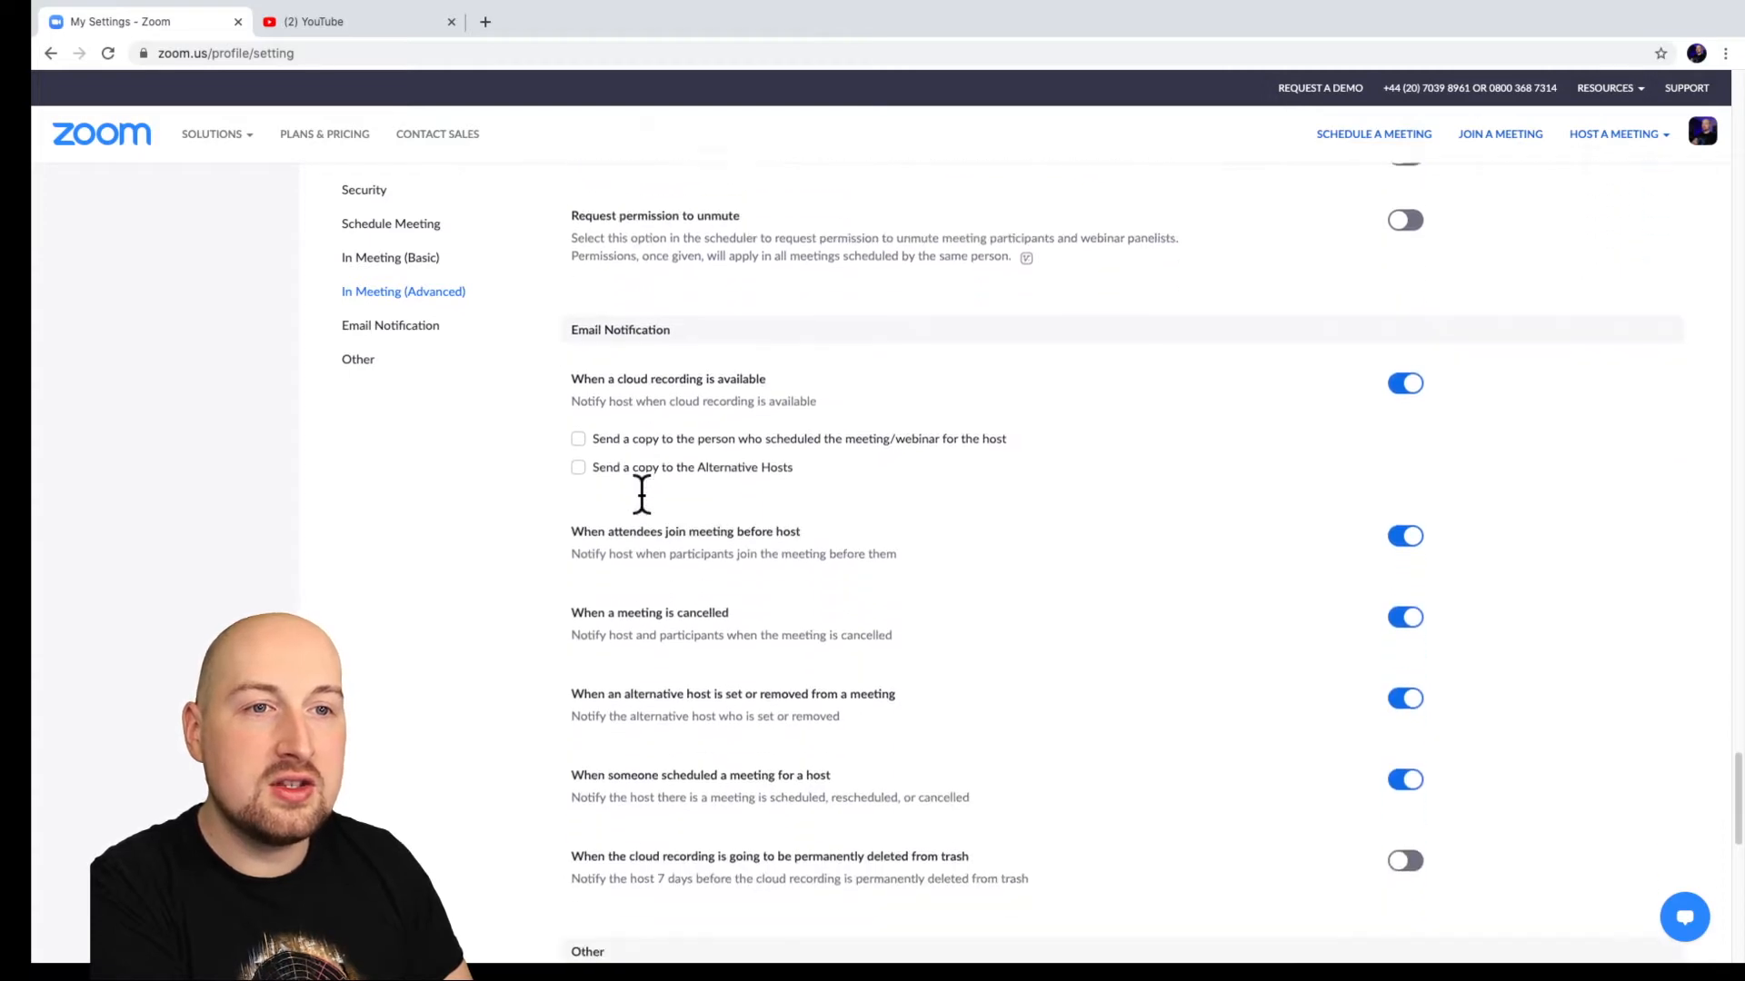
scroll(639, 492, up, 8)
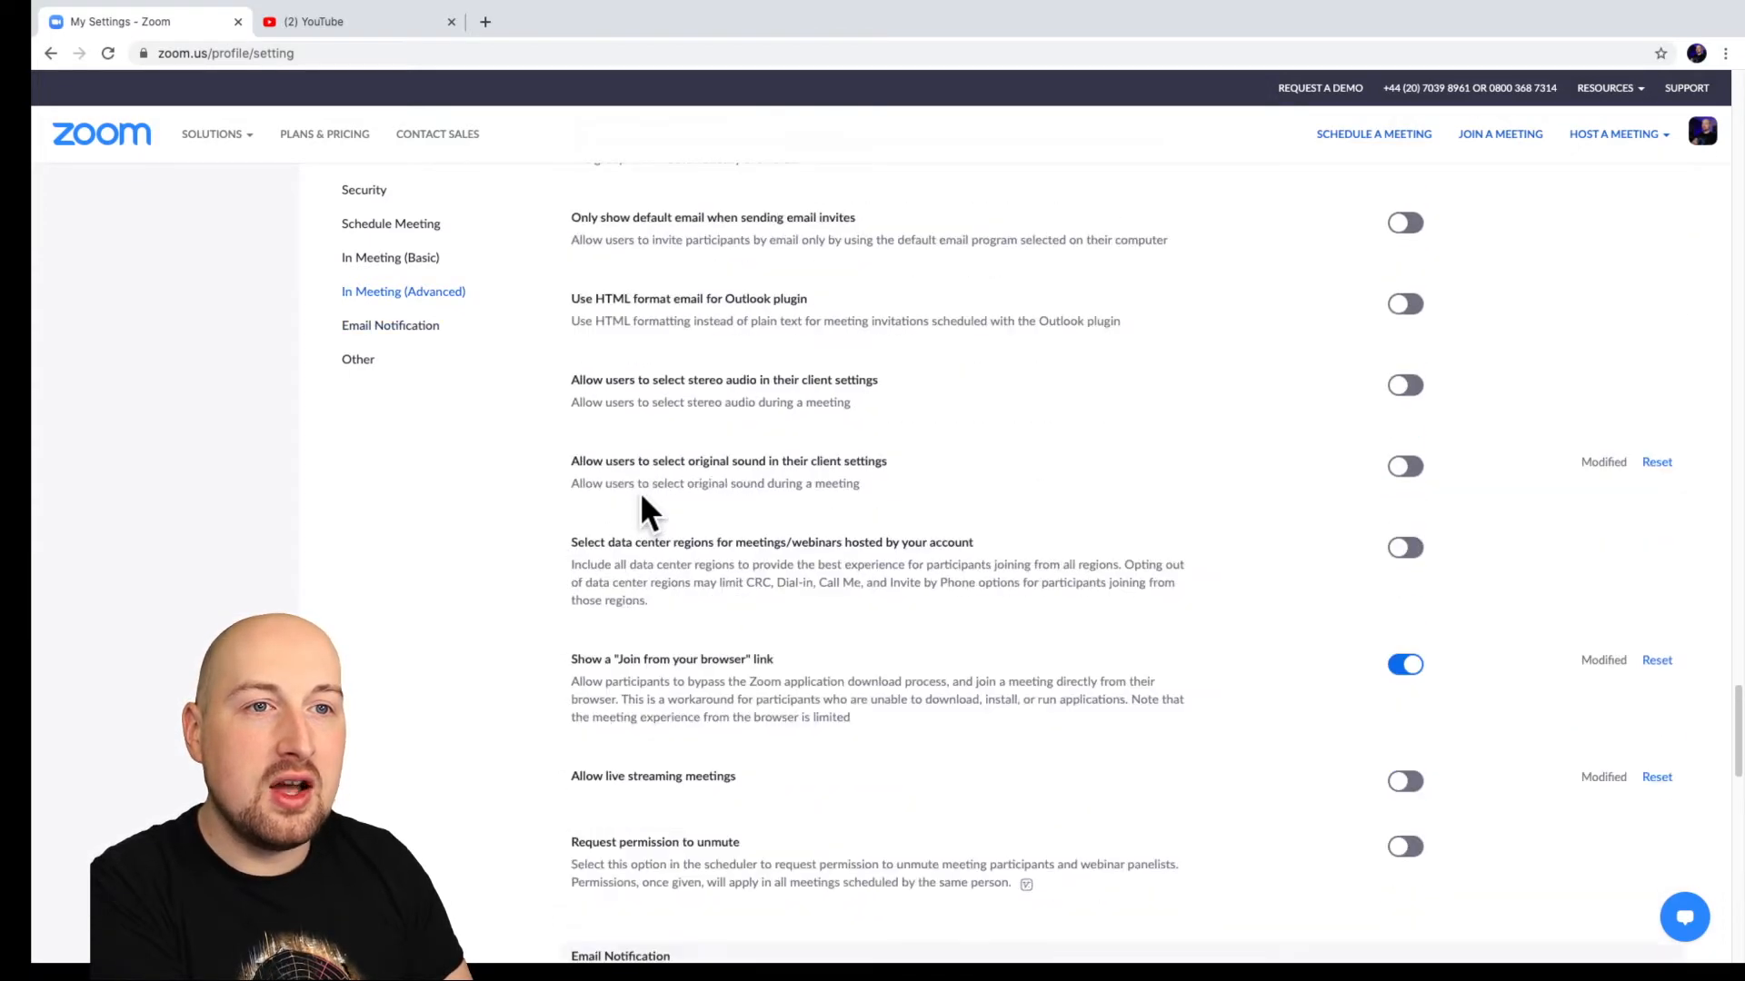
scroll(639, 492, down, 1)
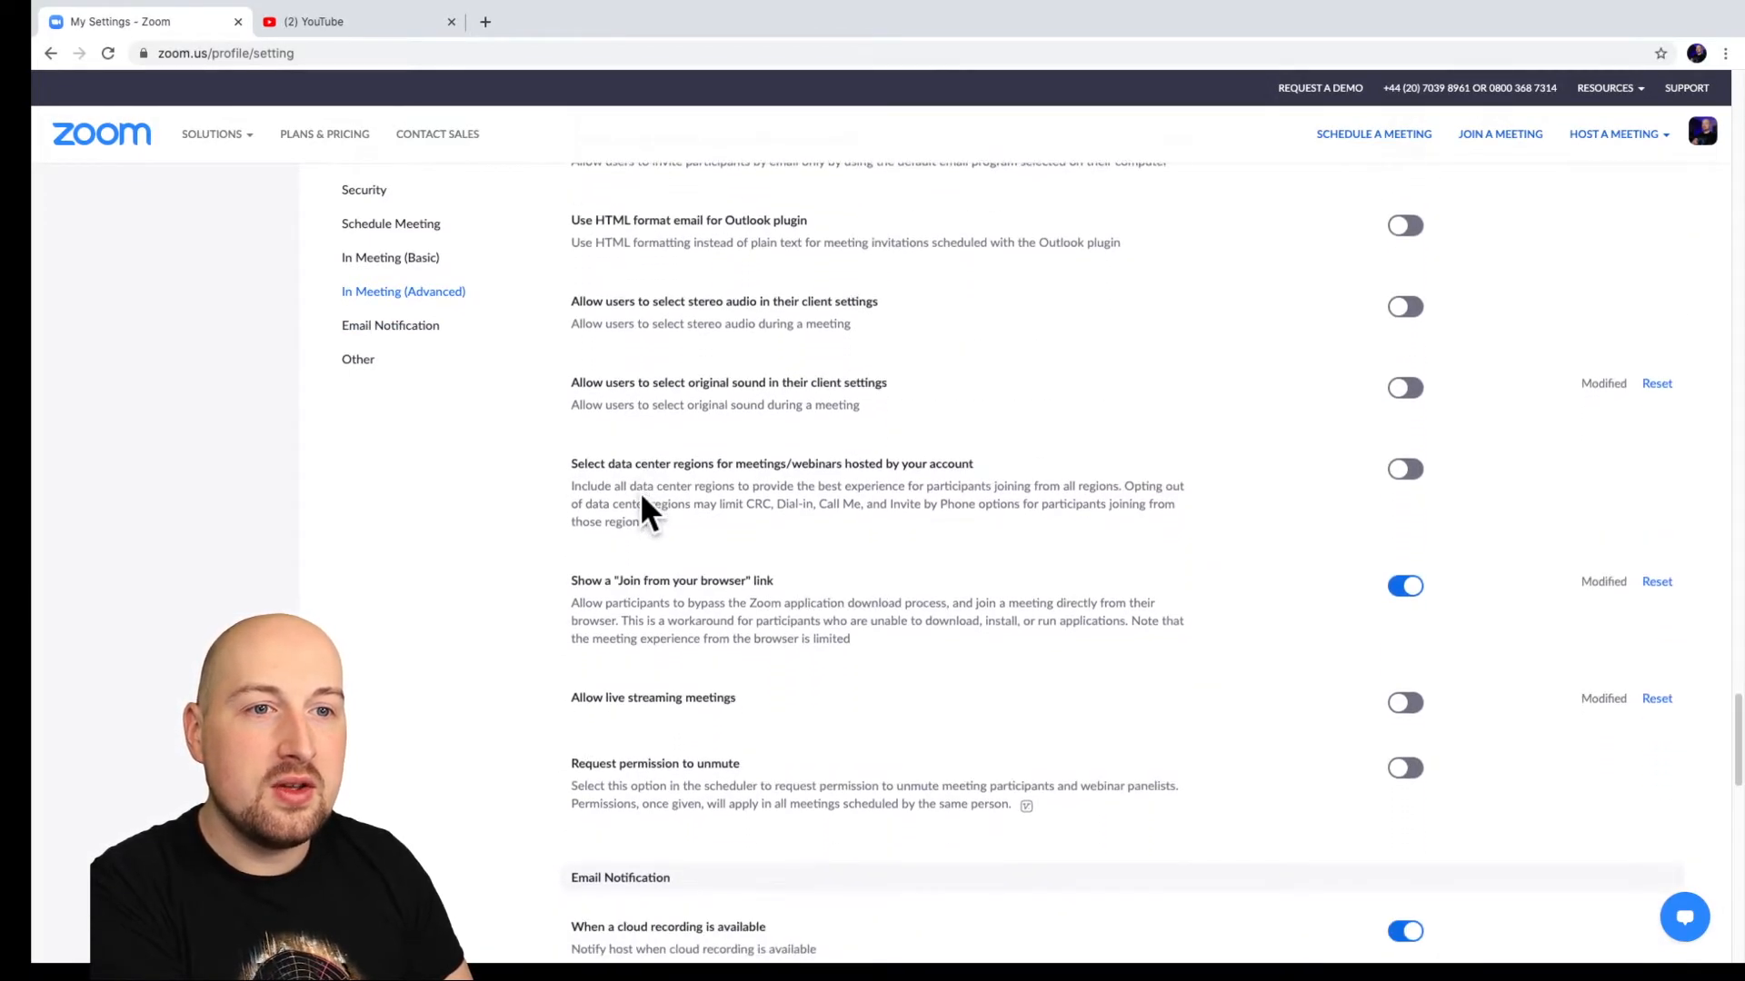
scroll(599, 700, down, 1)
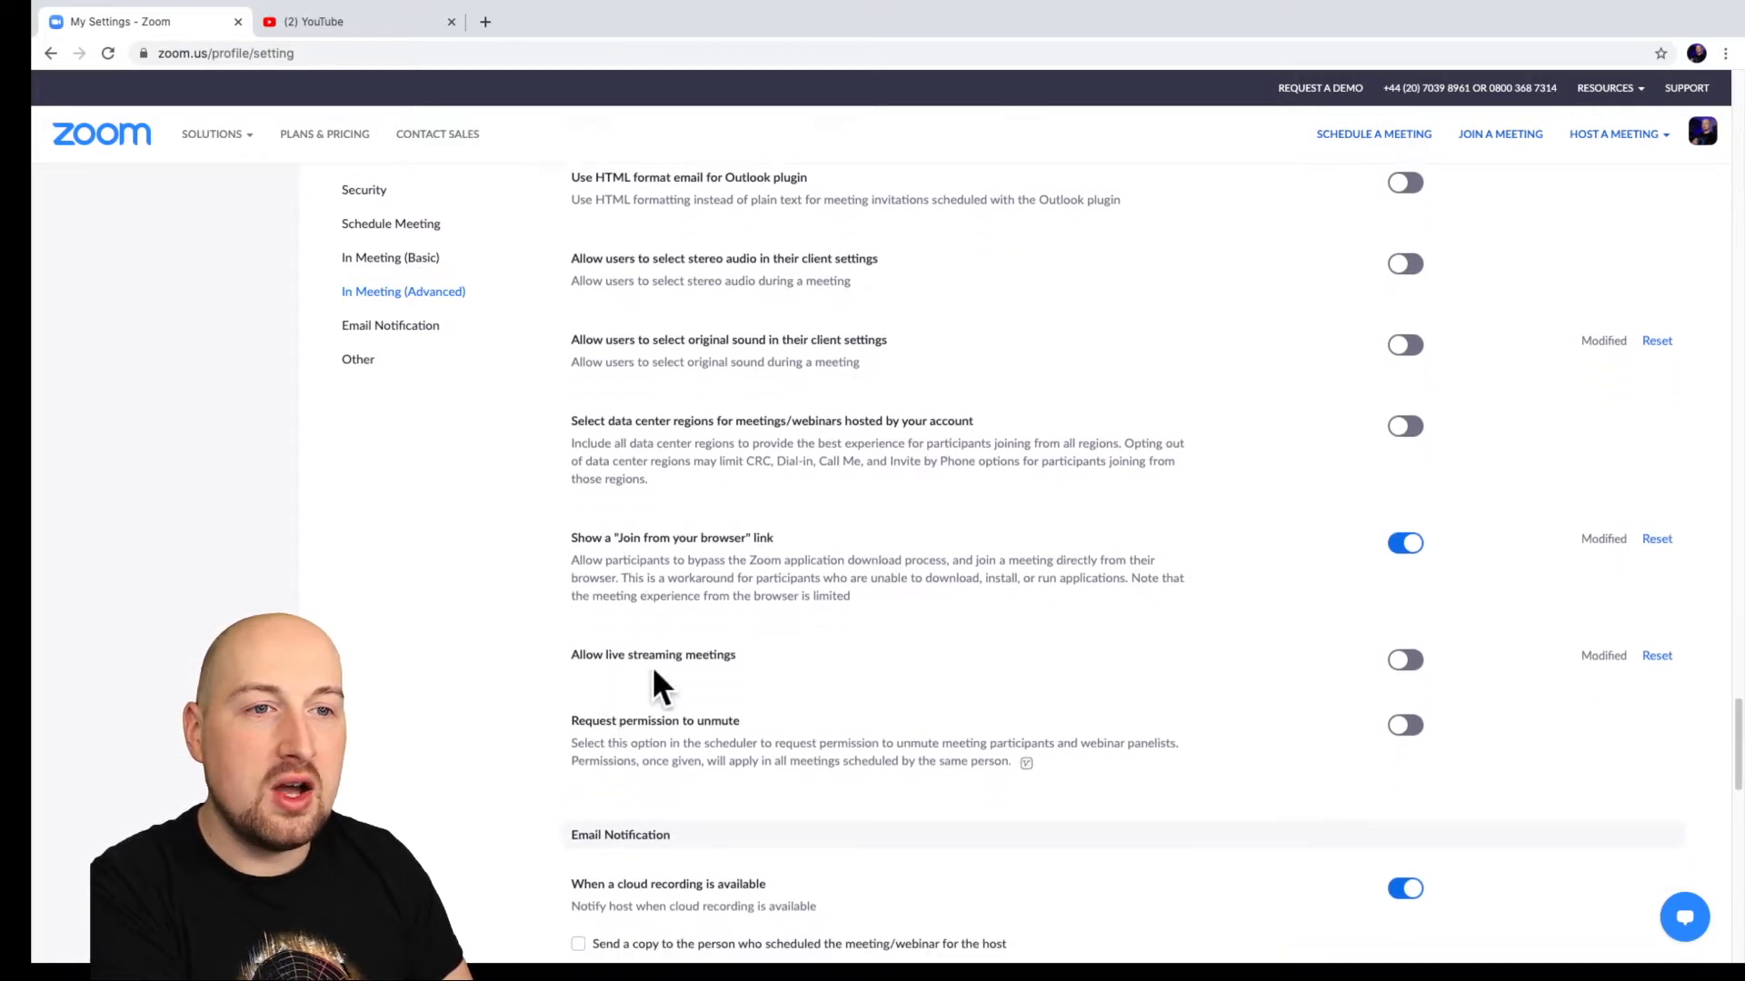
click(1401, 664)
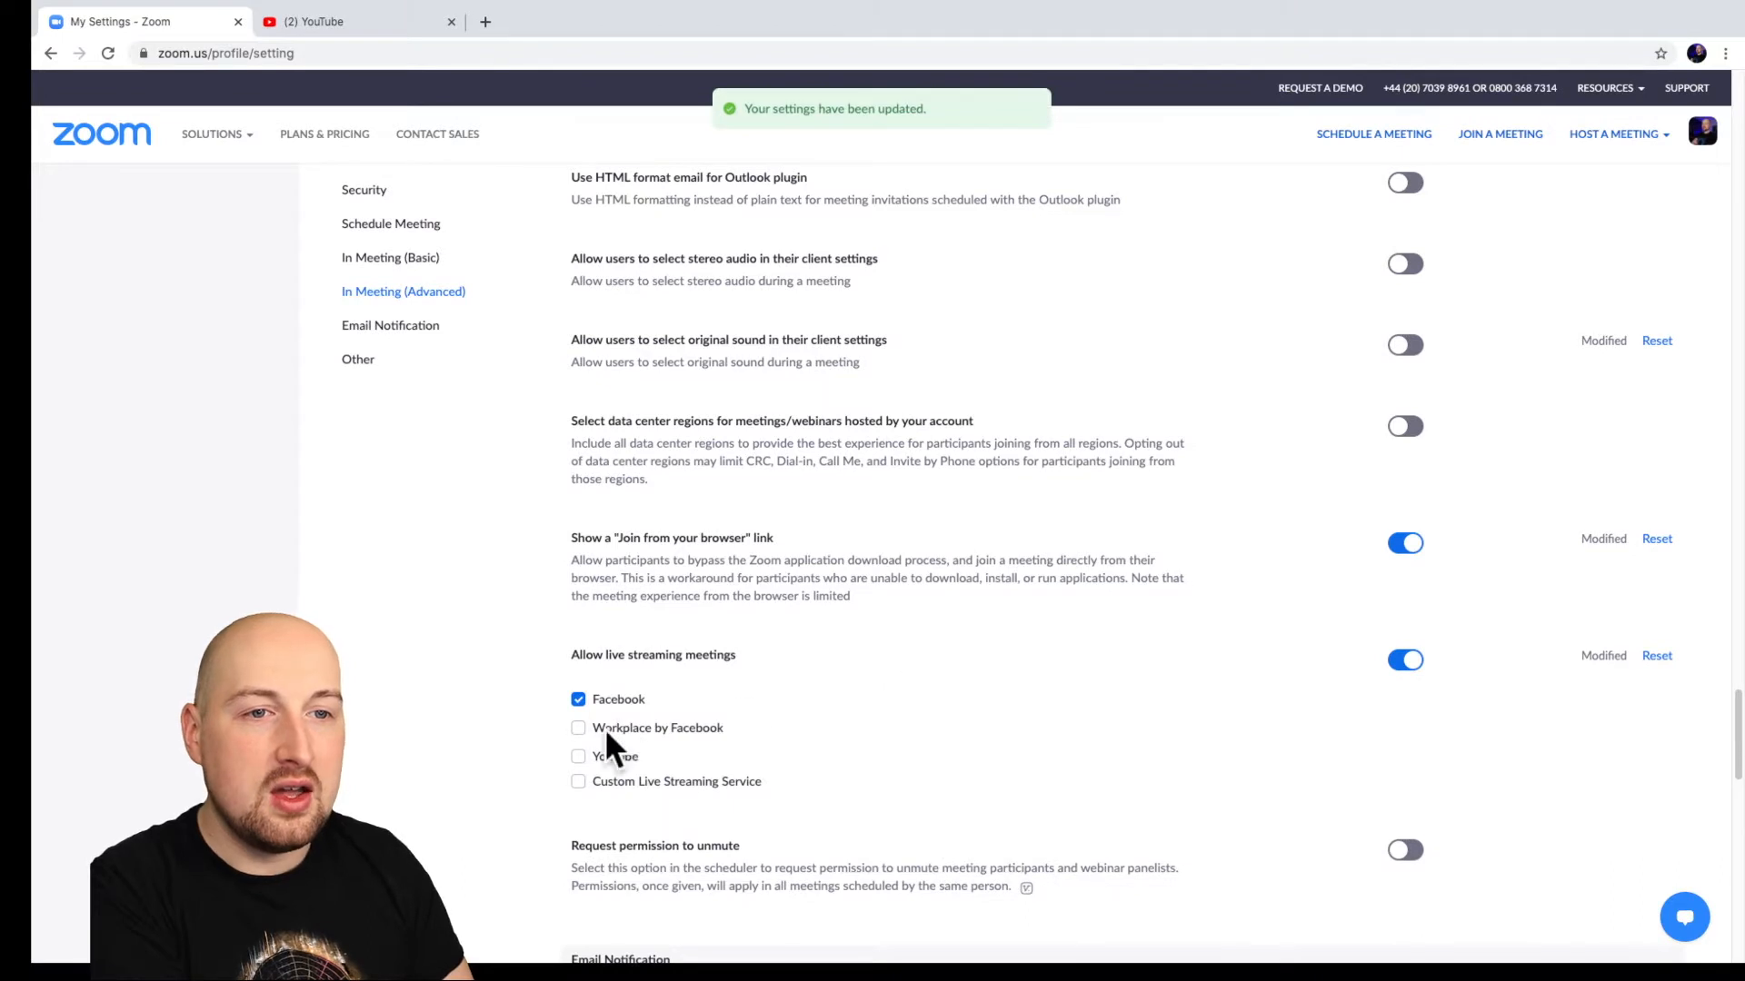
Step: Allow live streaming to Workplace by Facebook, YouTube and Custom Live Streaming Service as well, and save the selection
click(578, 728)
click(578, 756)
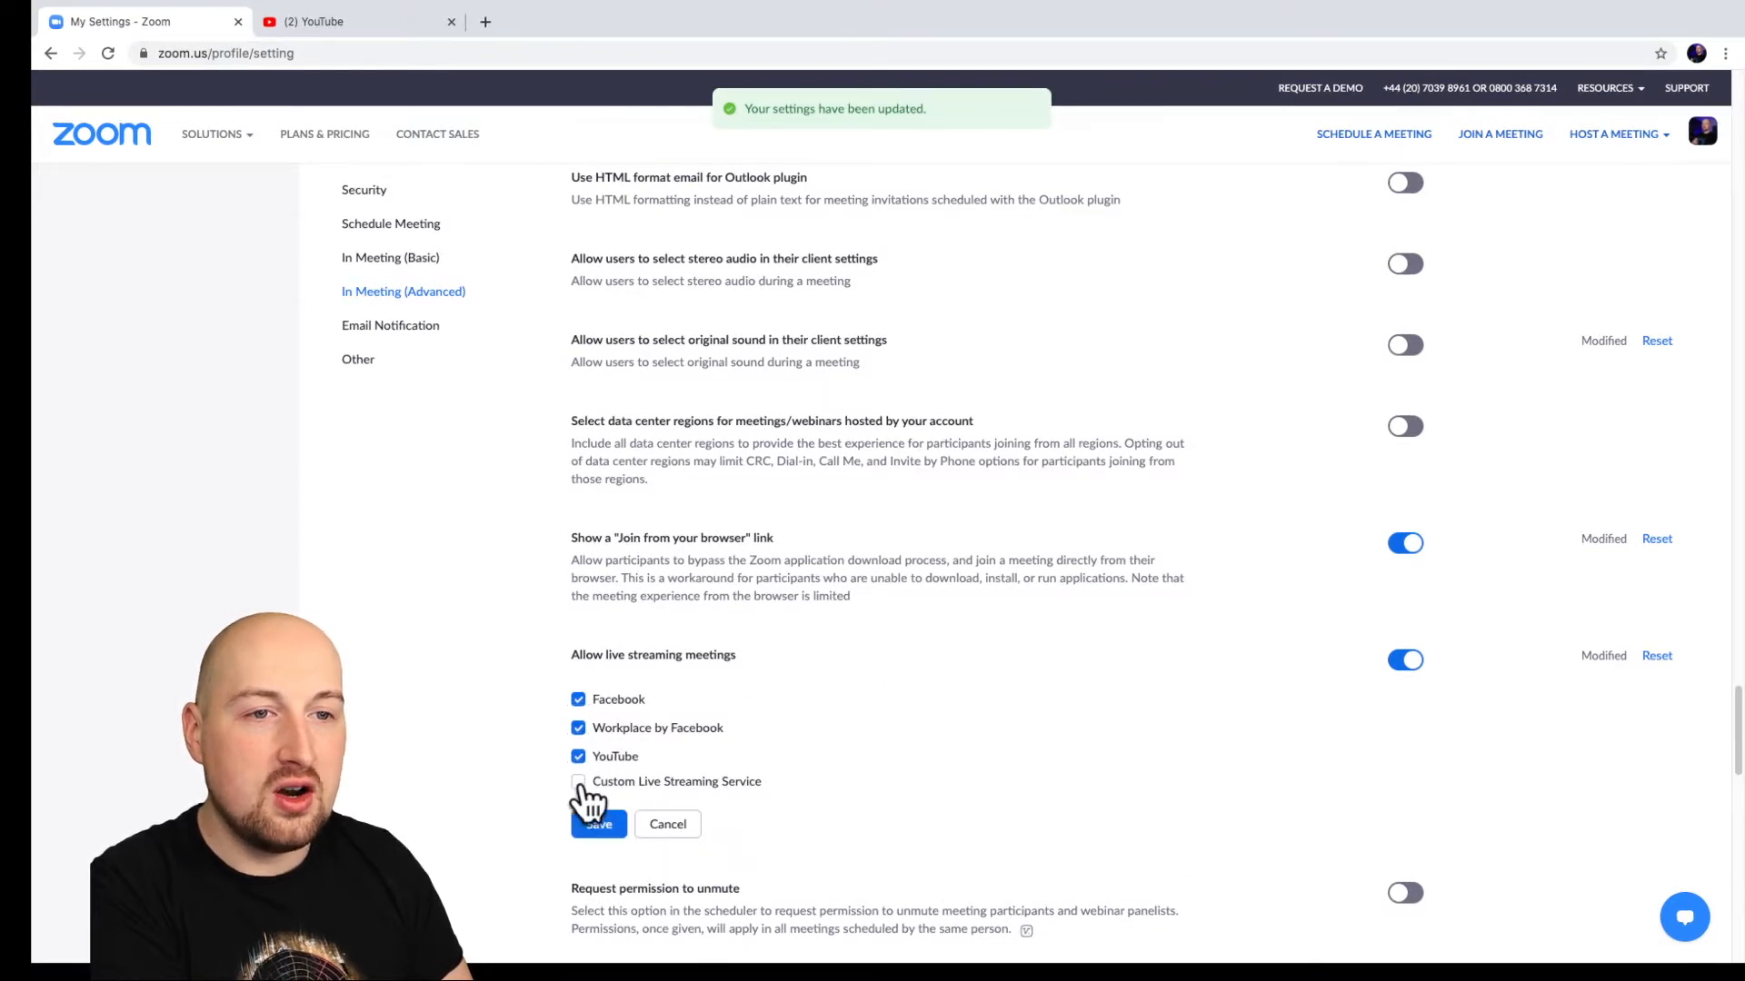
click(580, 785)
scroll(596, 825, down, 1)
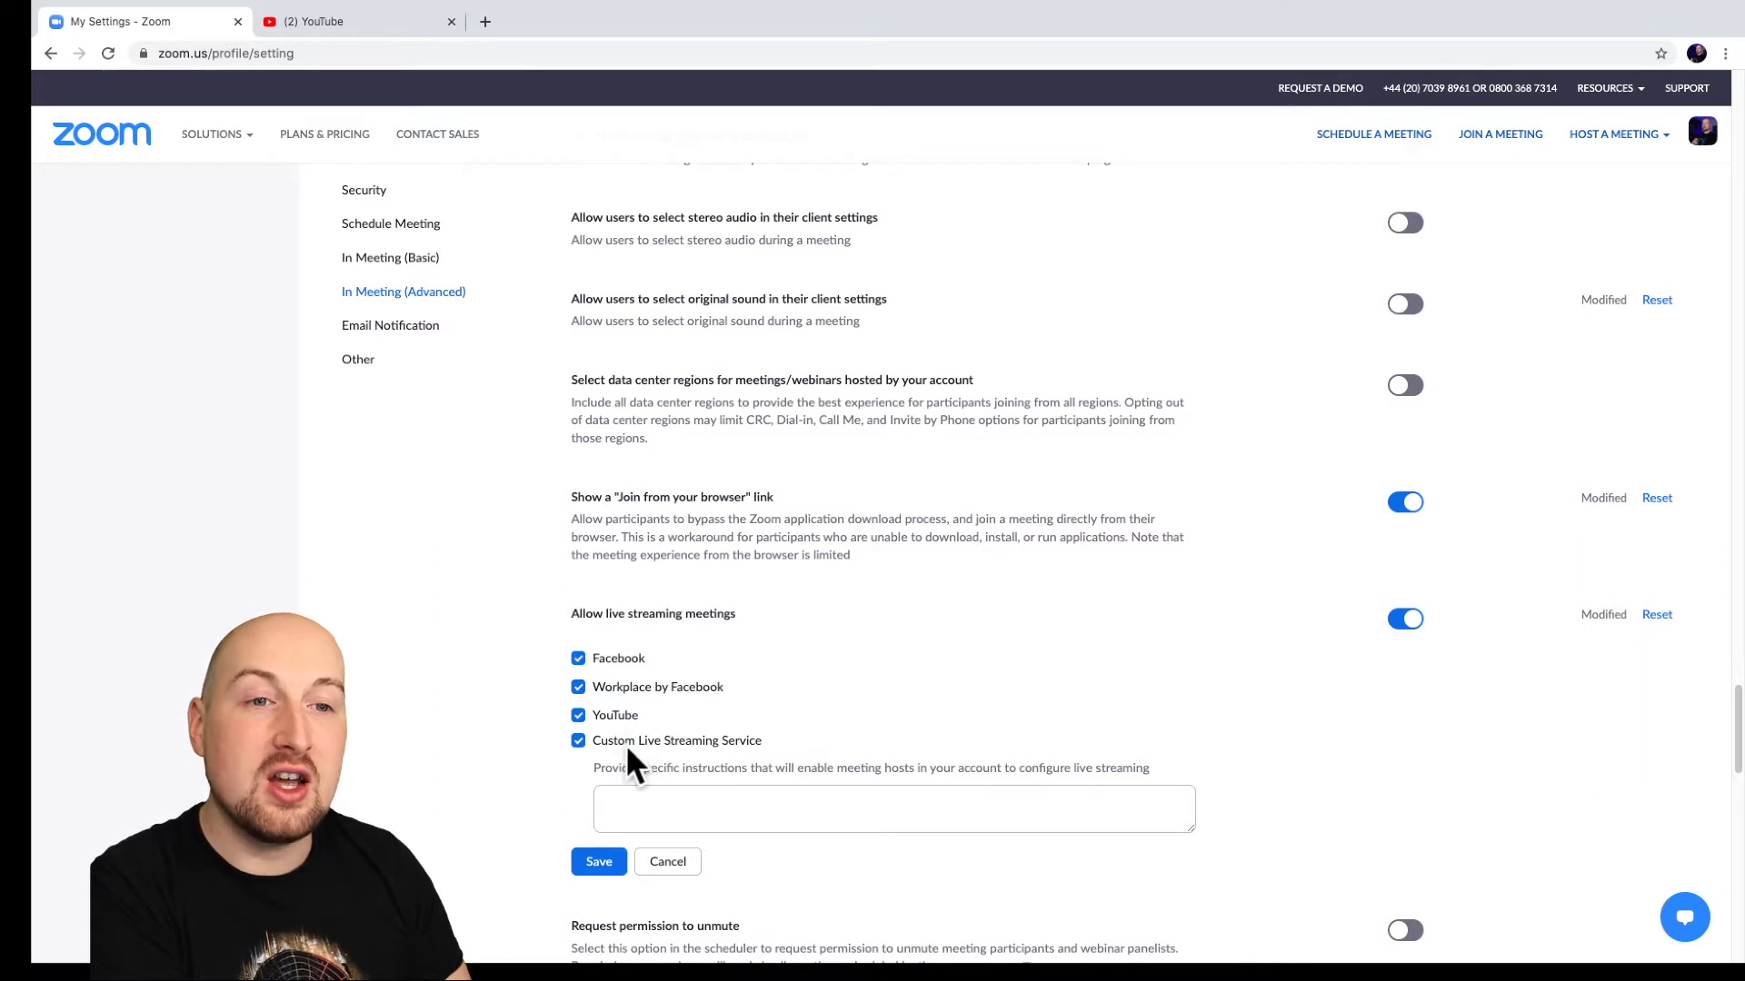
click(599, 865)
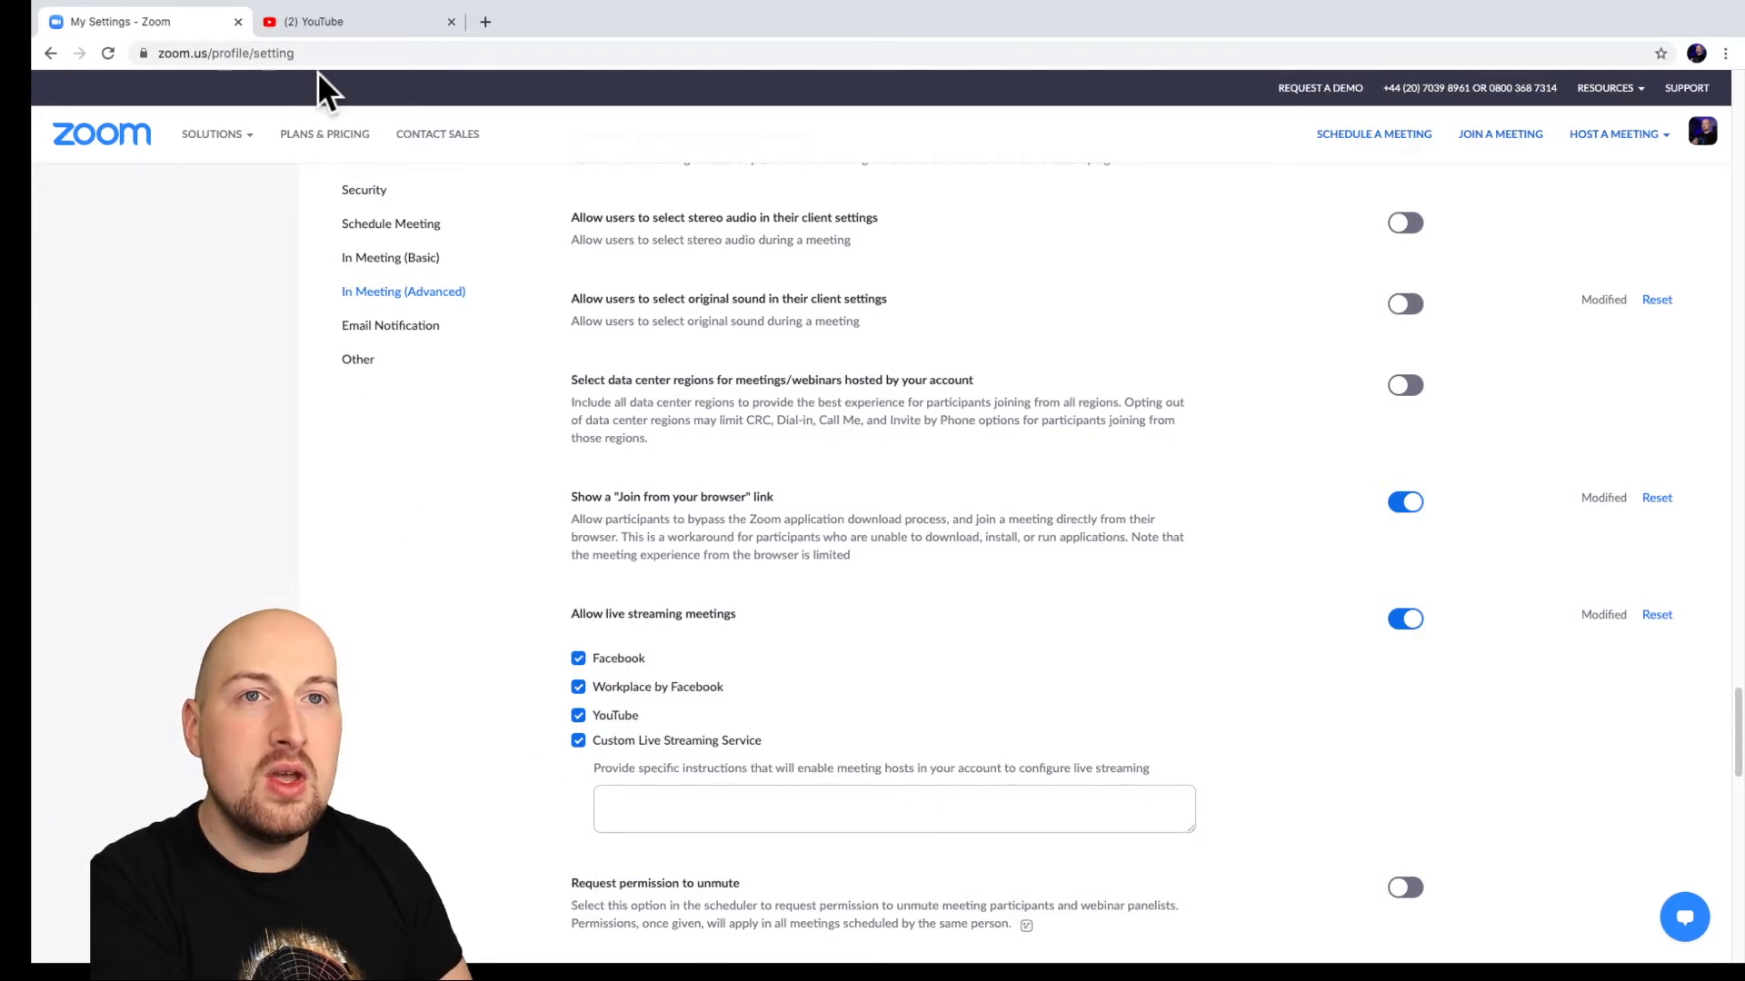
Step: Switch to YouTube, go to its live streaming area and begin scheduling a new stream without reusing earlier settings
click(324, 20)
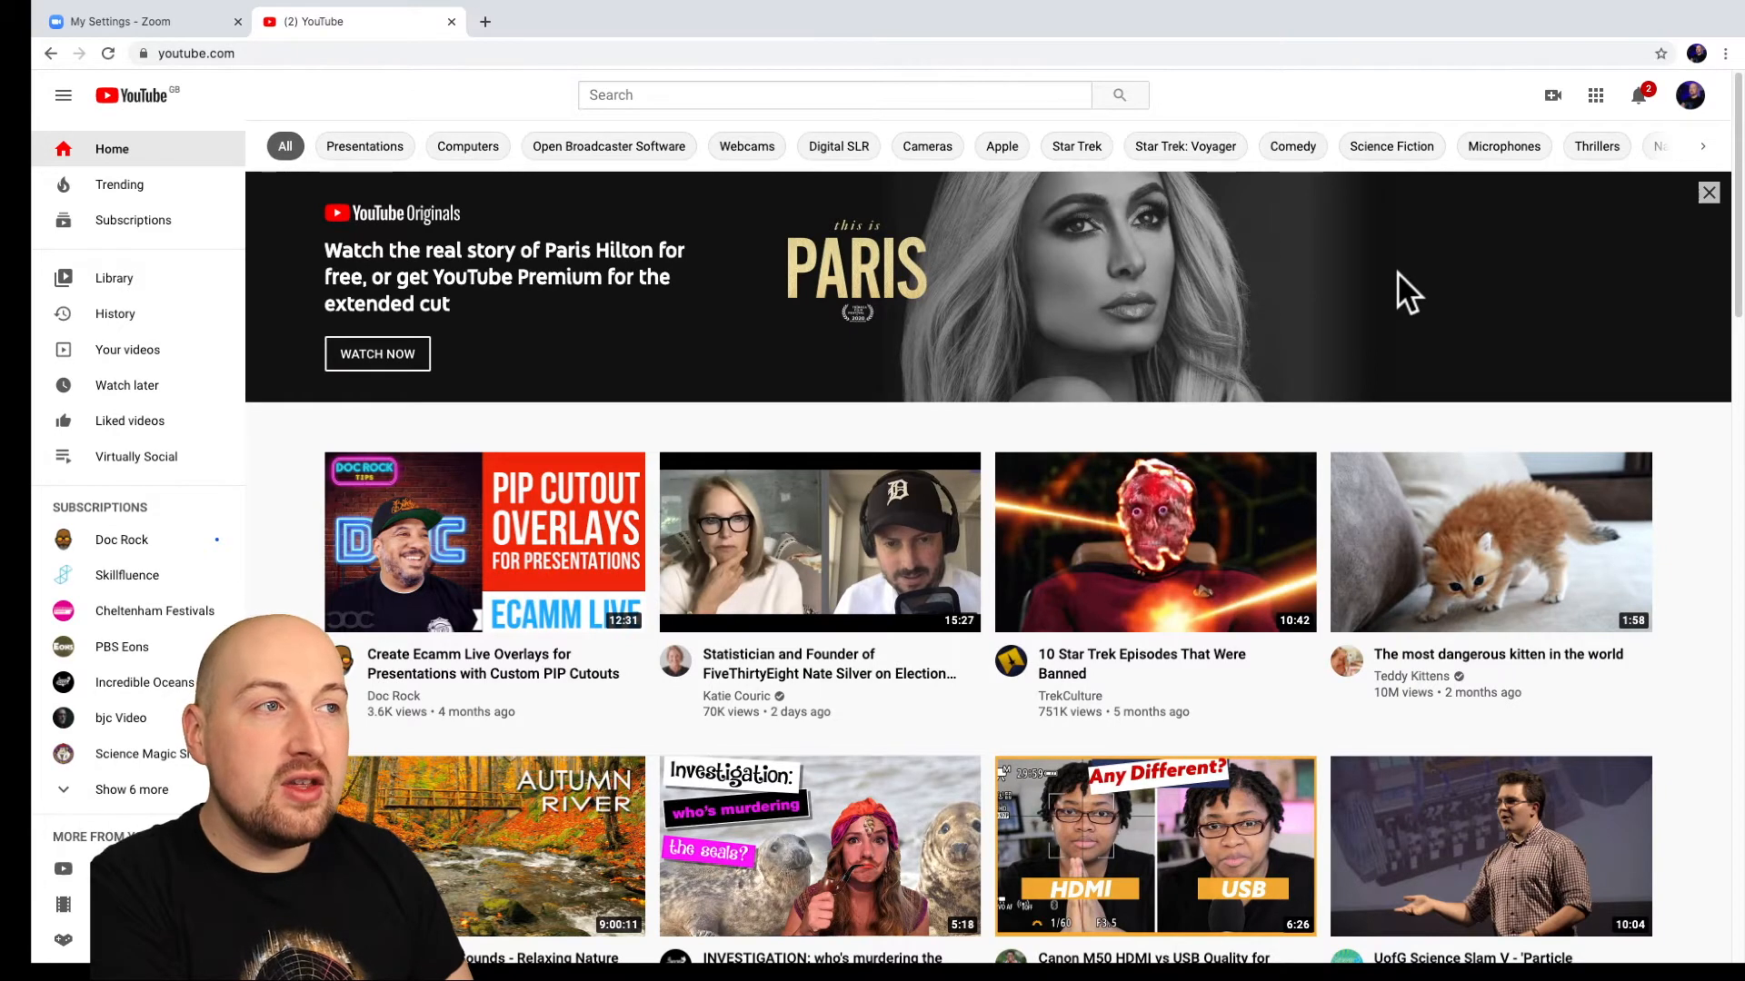
click(1550, 101)
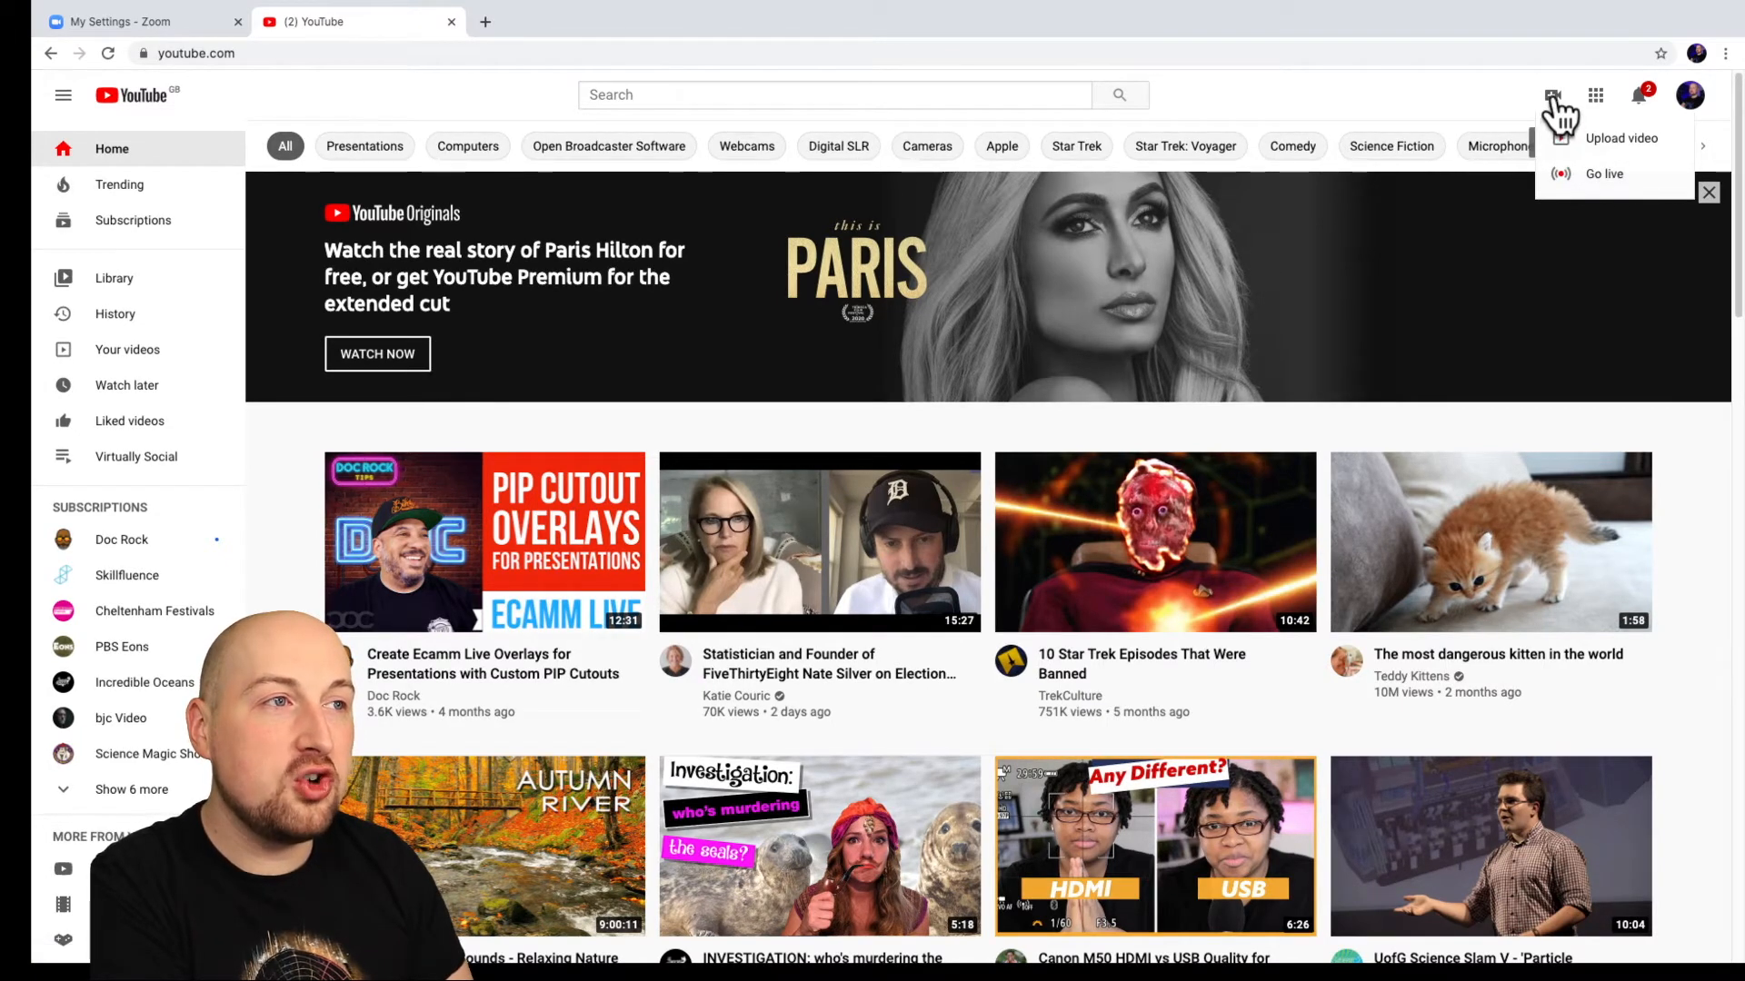
click(1570, 174)
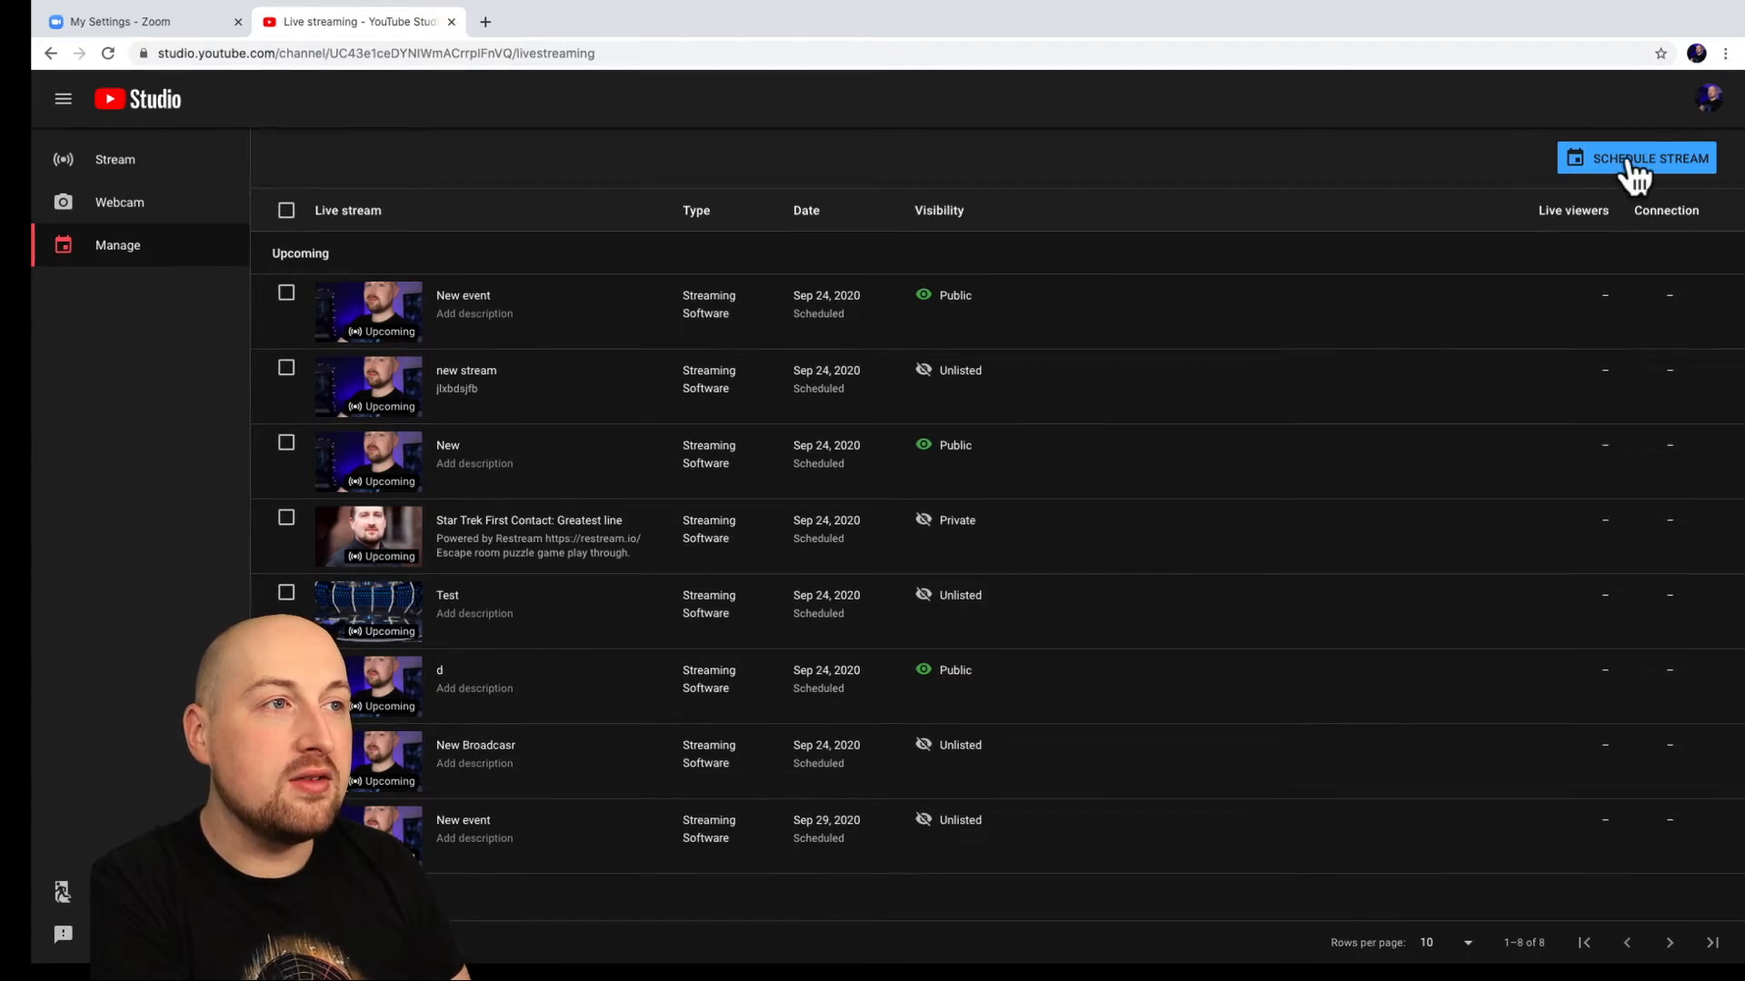
click(1597, 156)
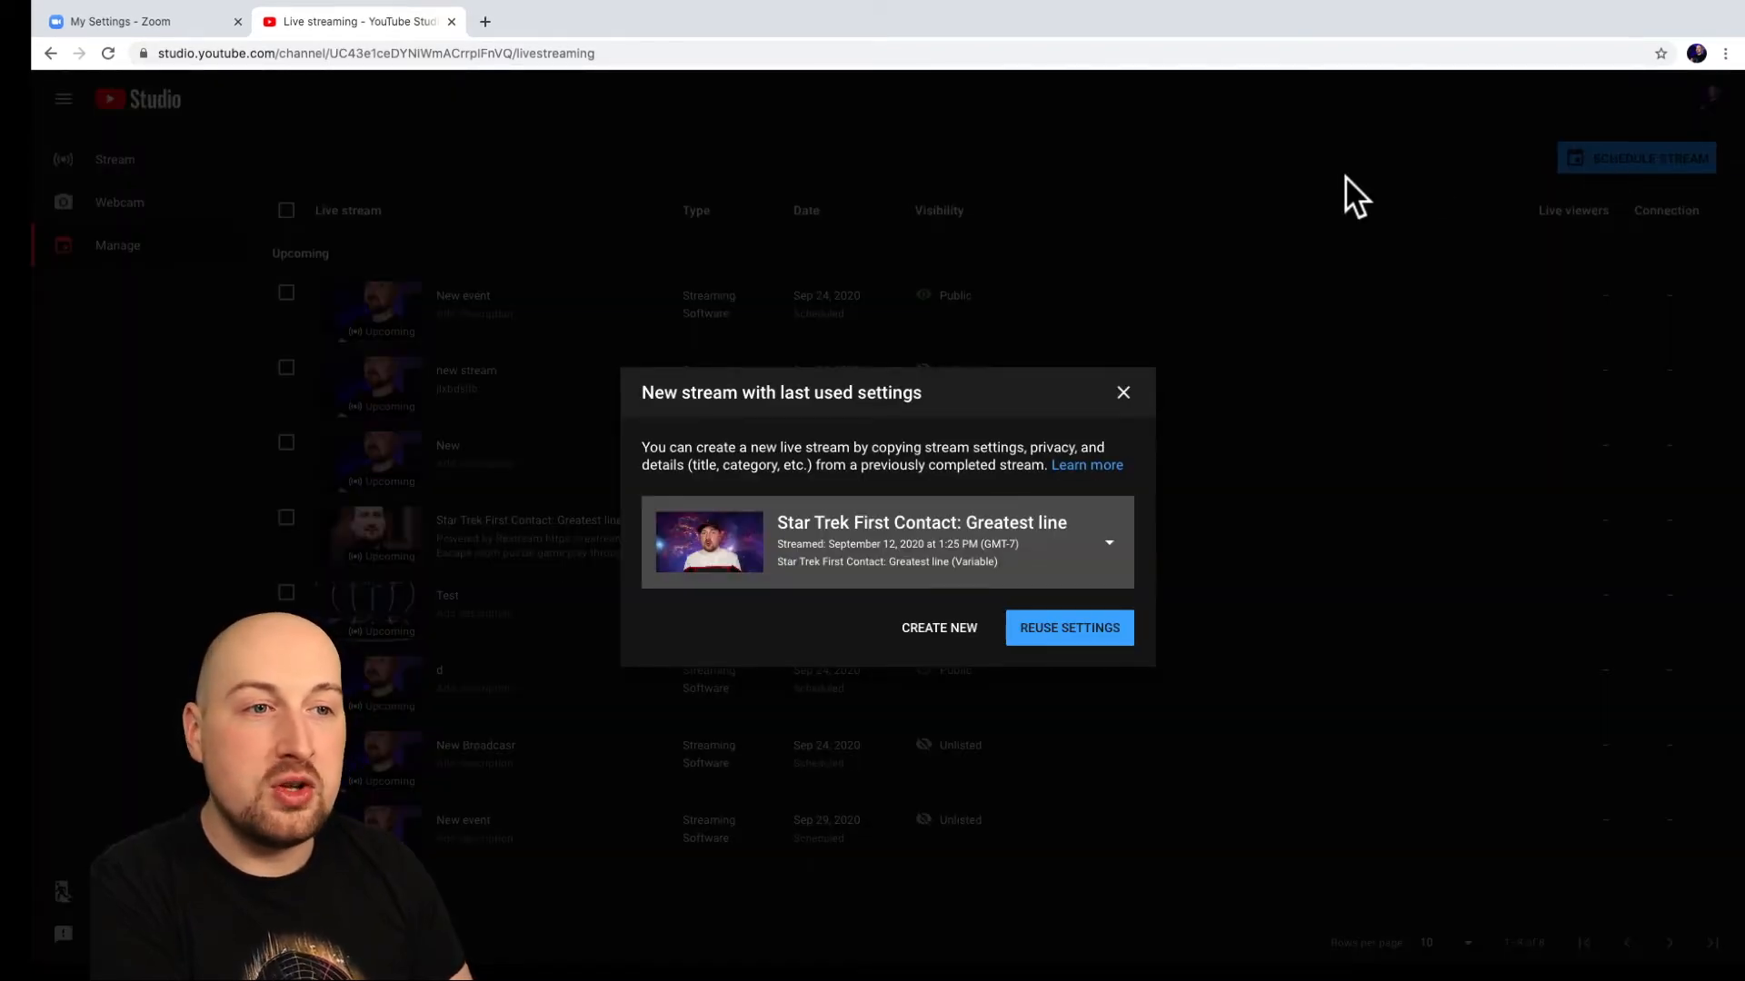
click(943, 638)
Step: Title the new stream "Live Stream of Zoom", schedule it for Wed, Oct 14, and create it
click(768, 272)
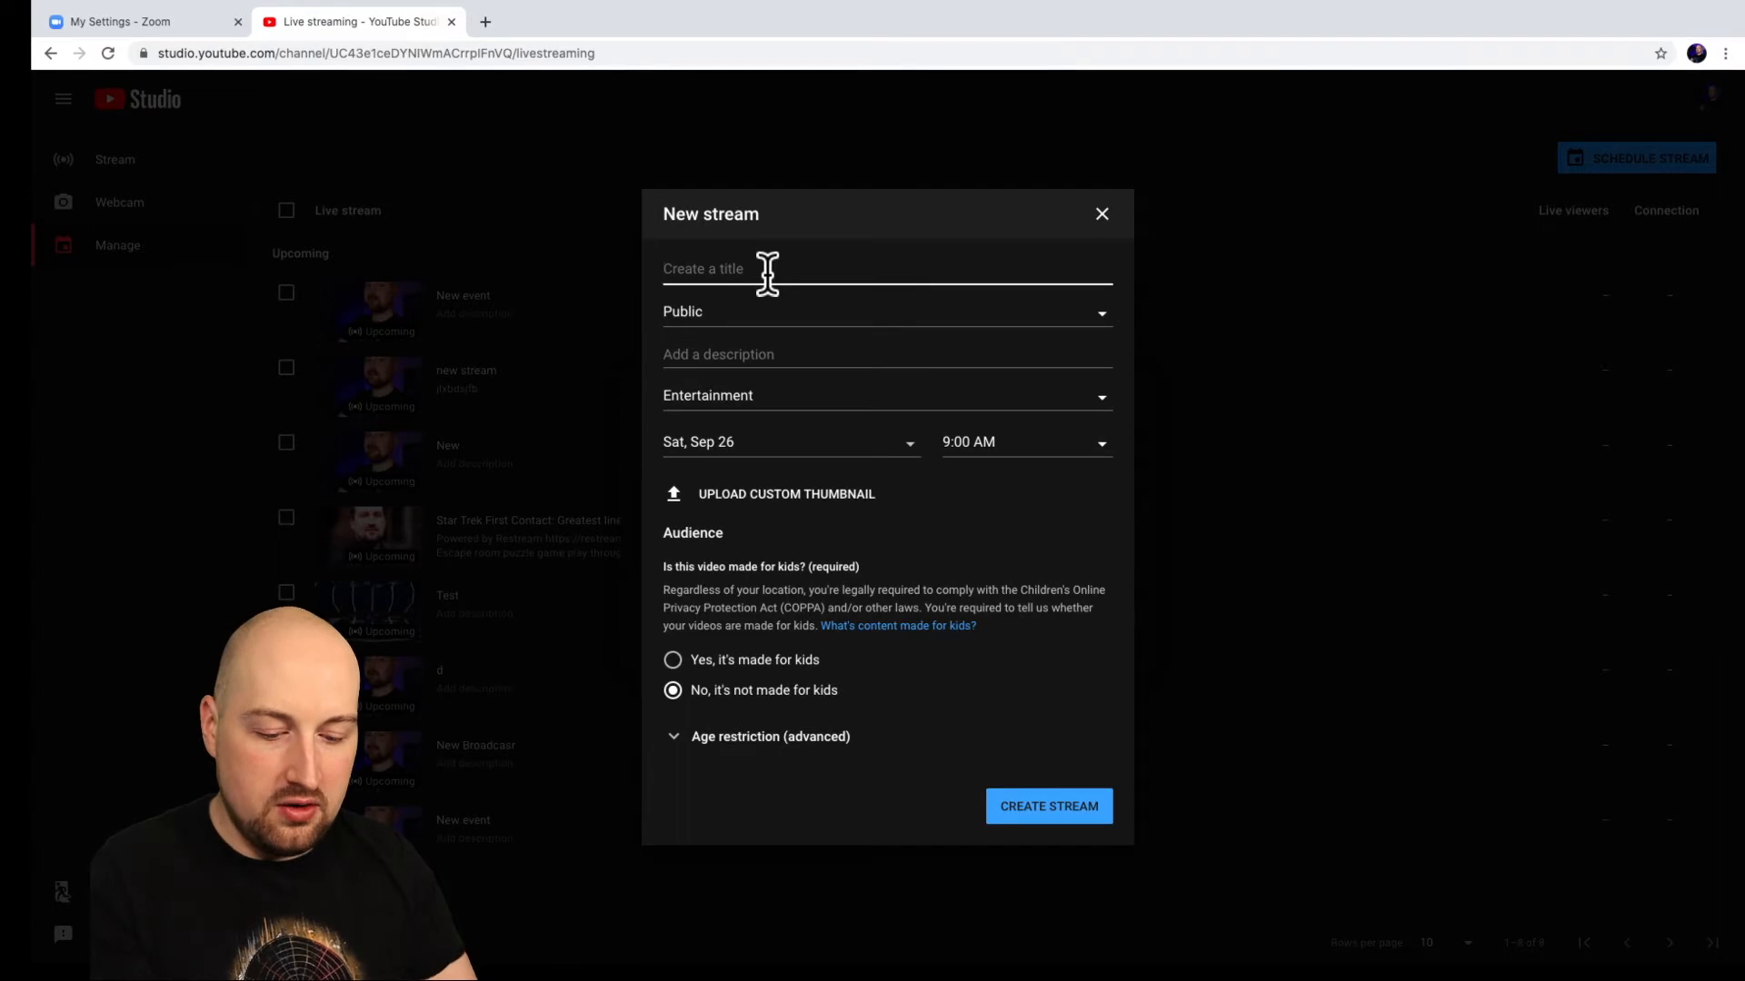
text(Live Stream of)
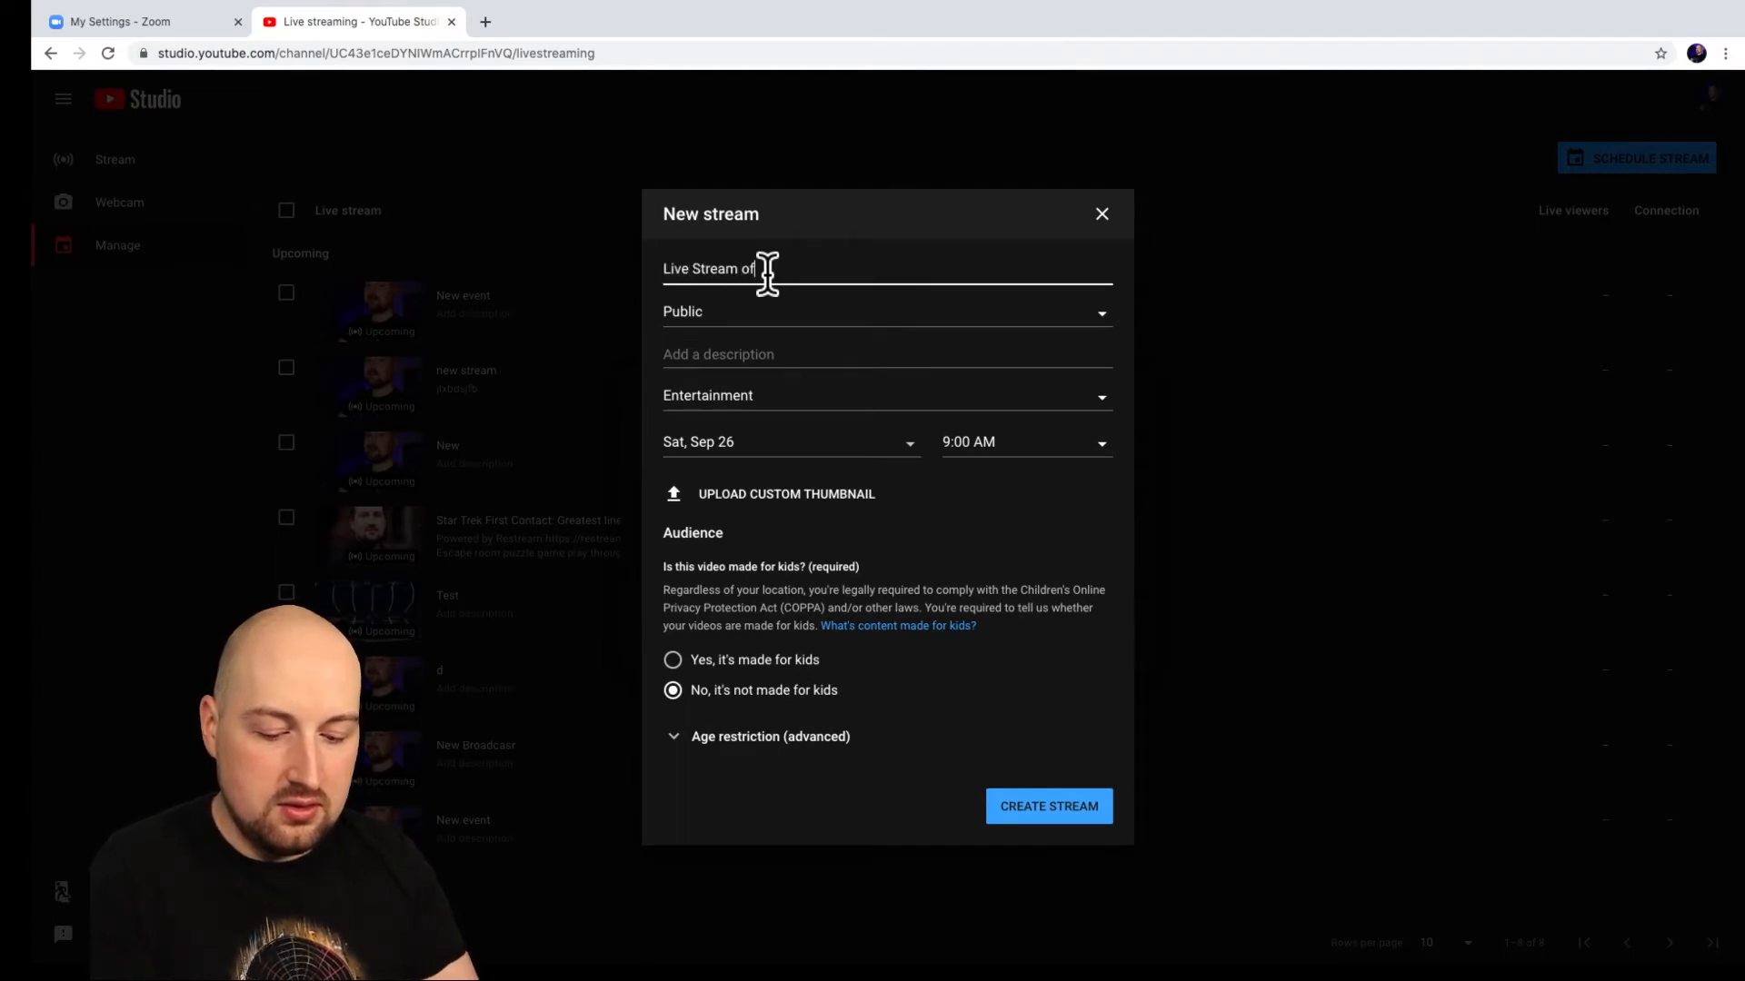
text( Zoom)
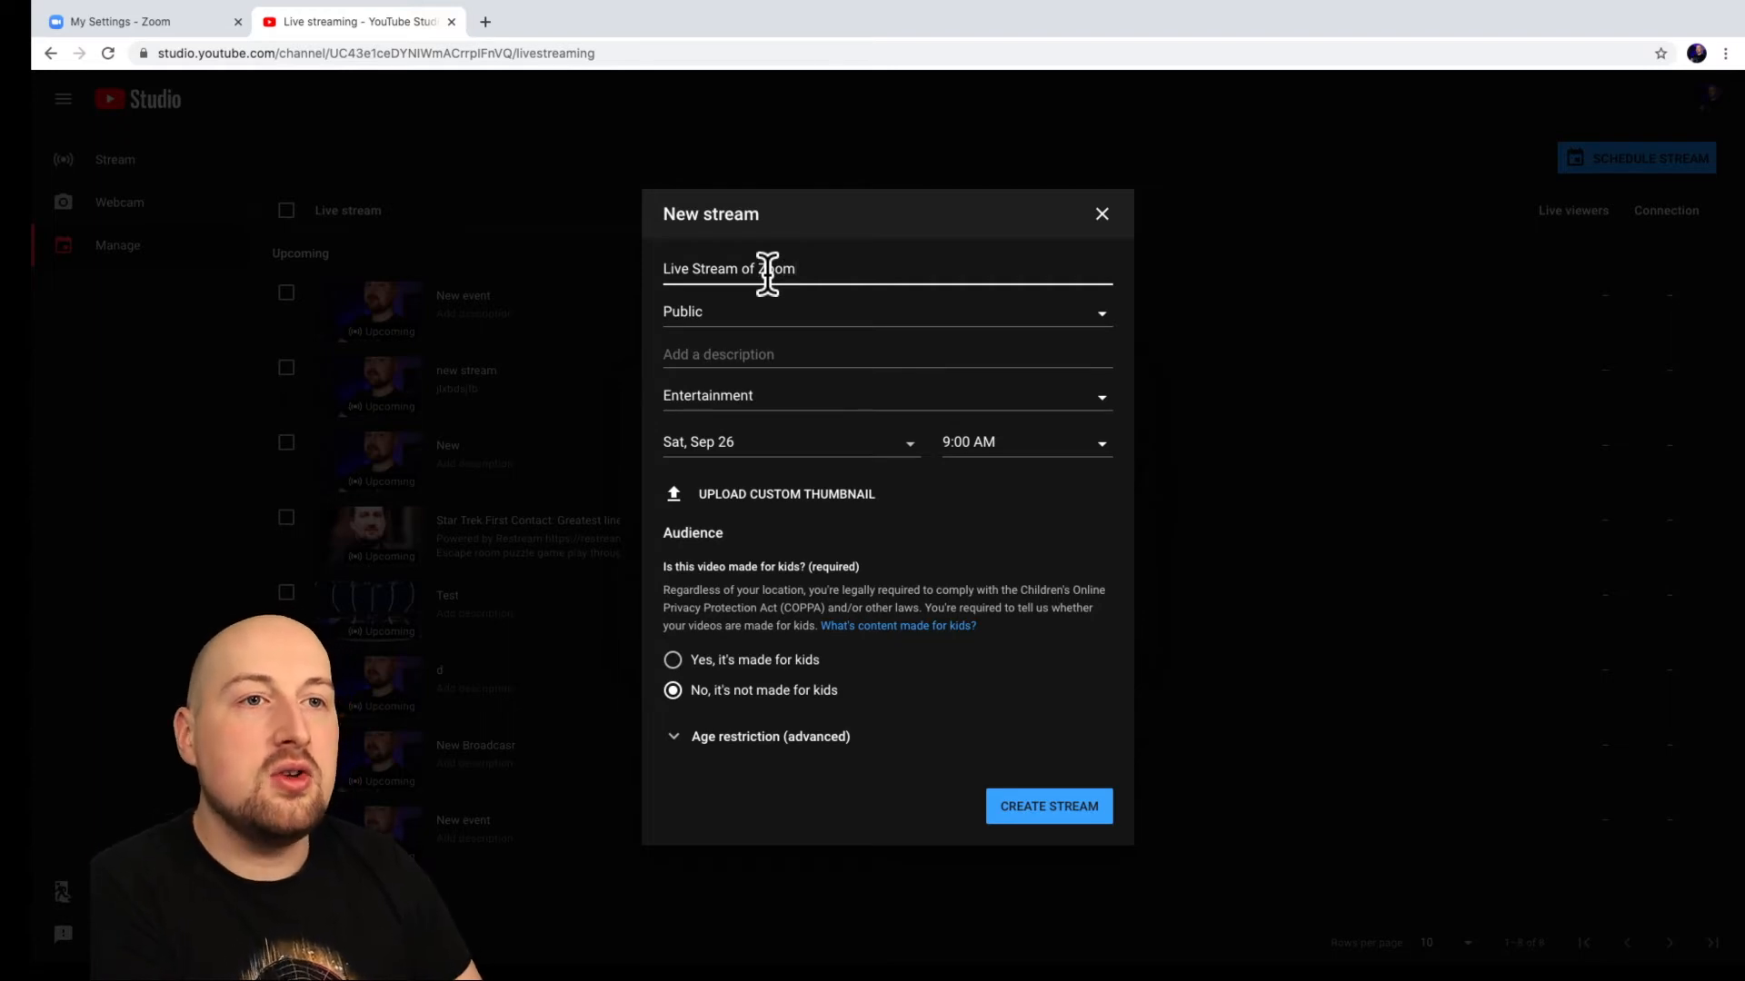
click(765, 443)
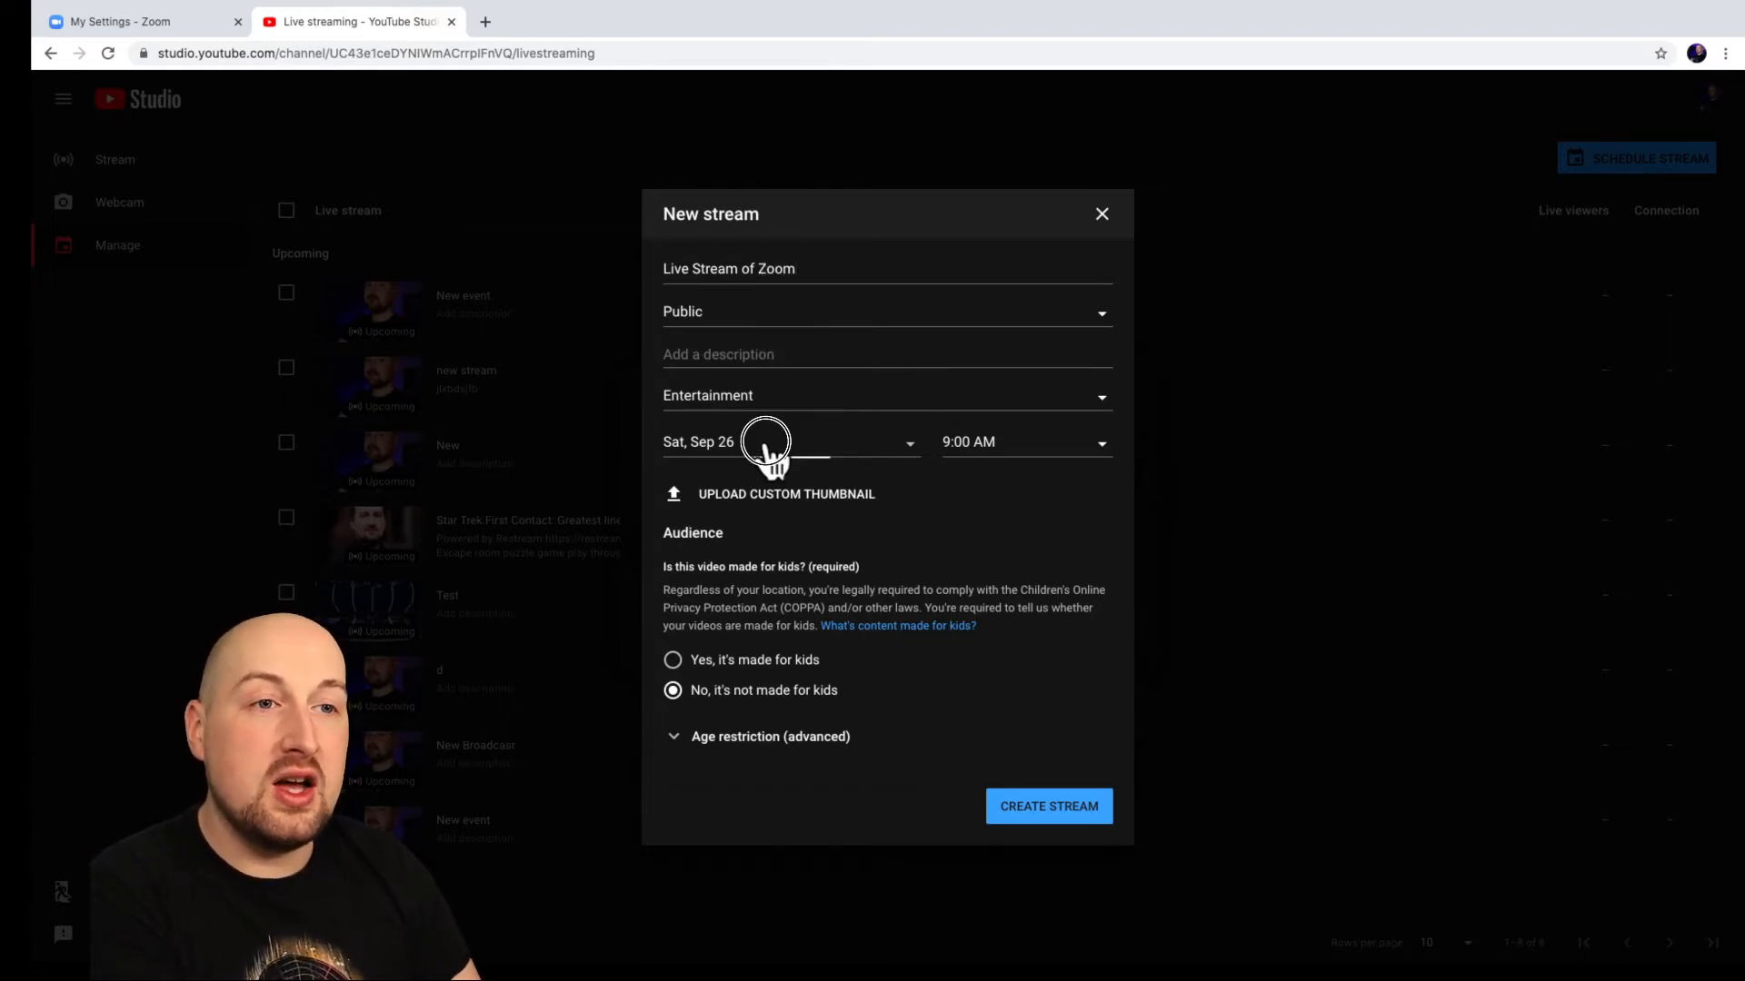
click(903, 525)
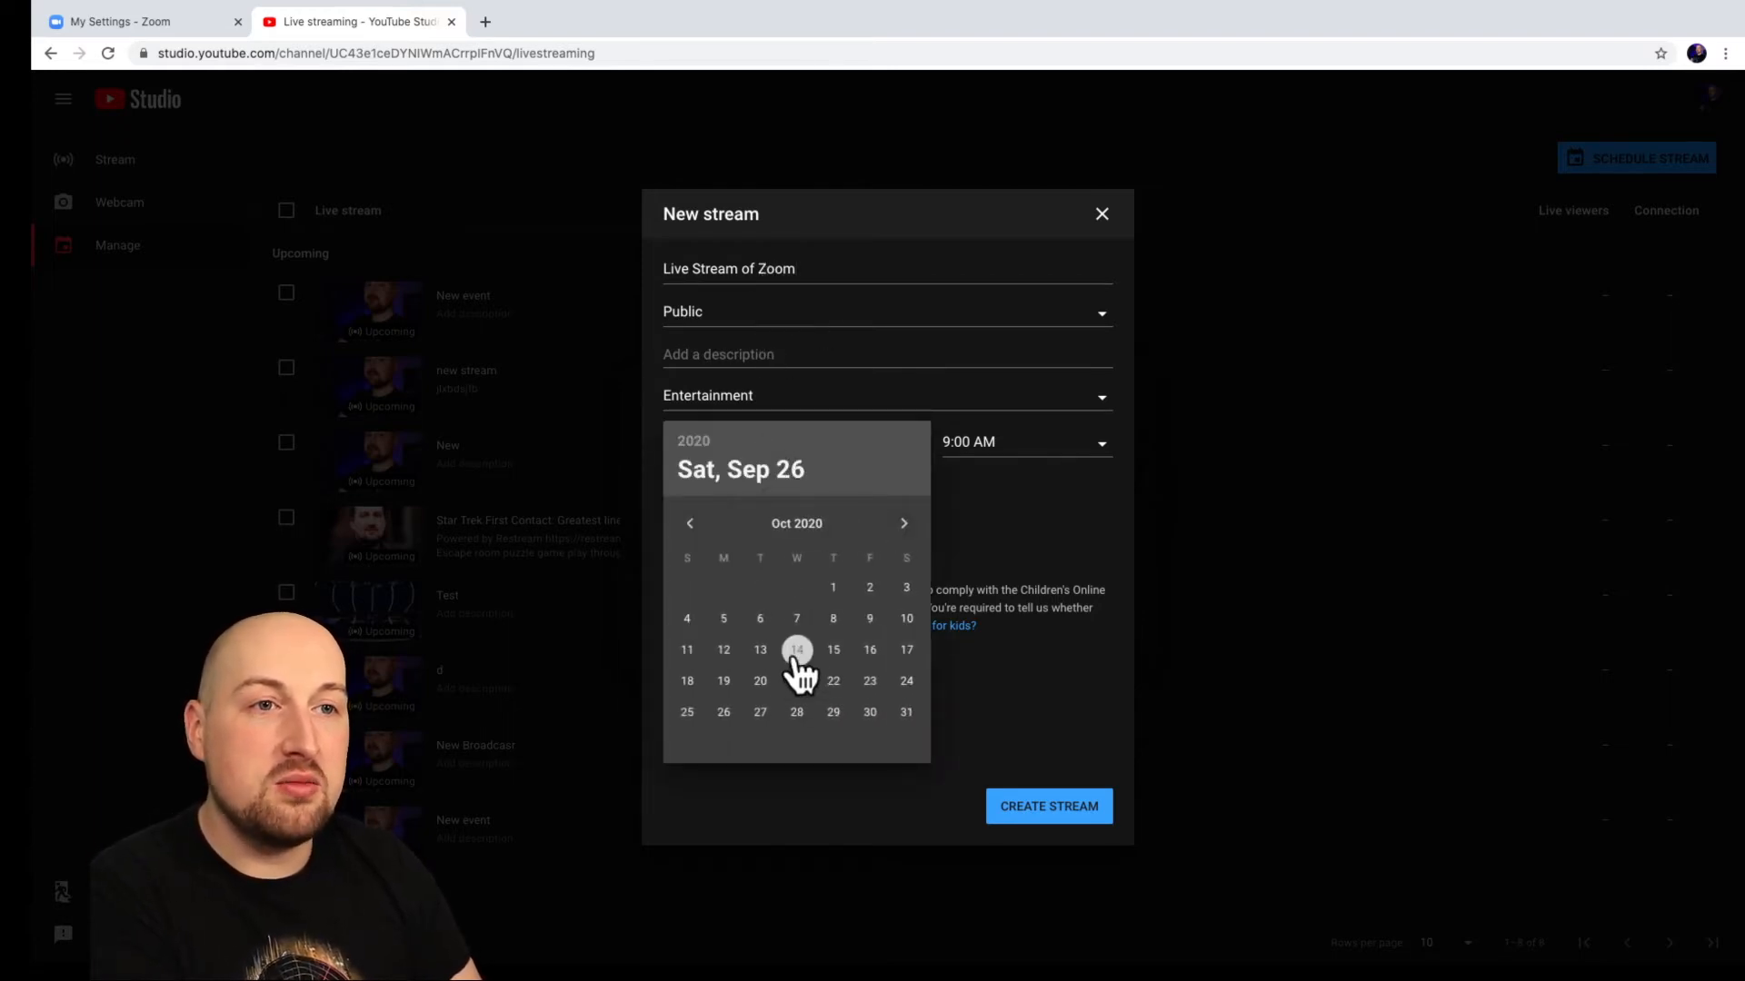
click(797, 650)
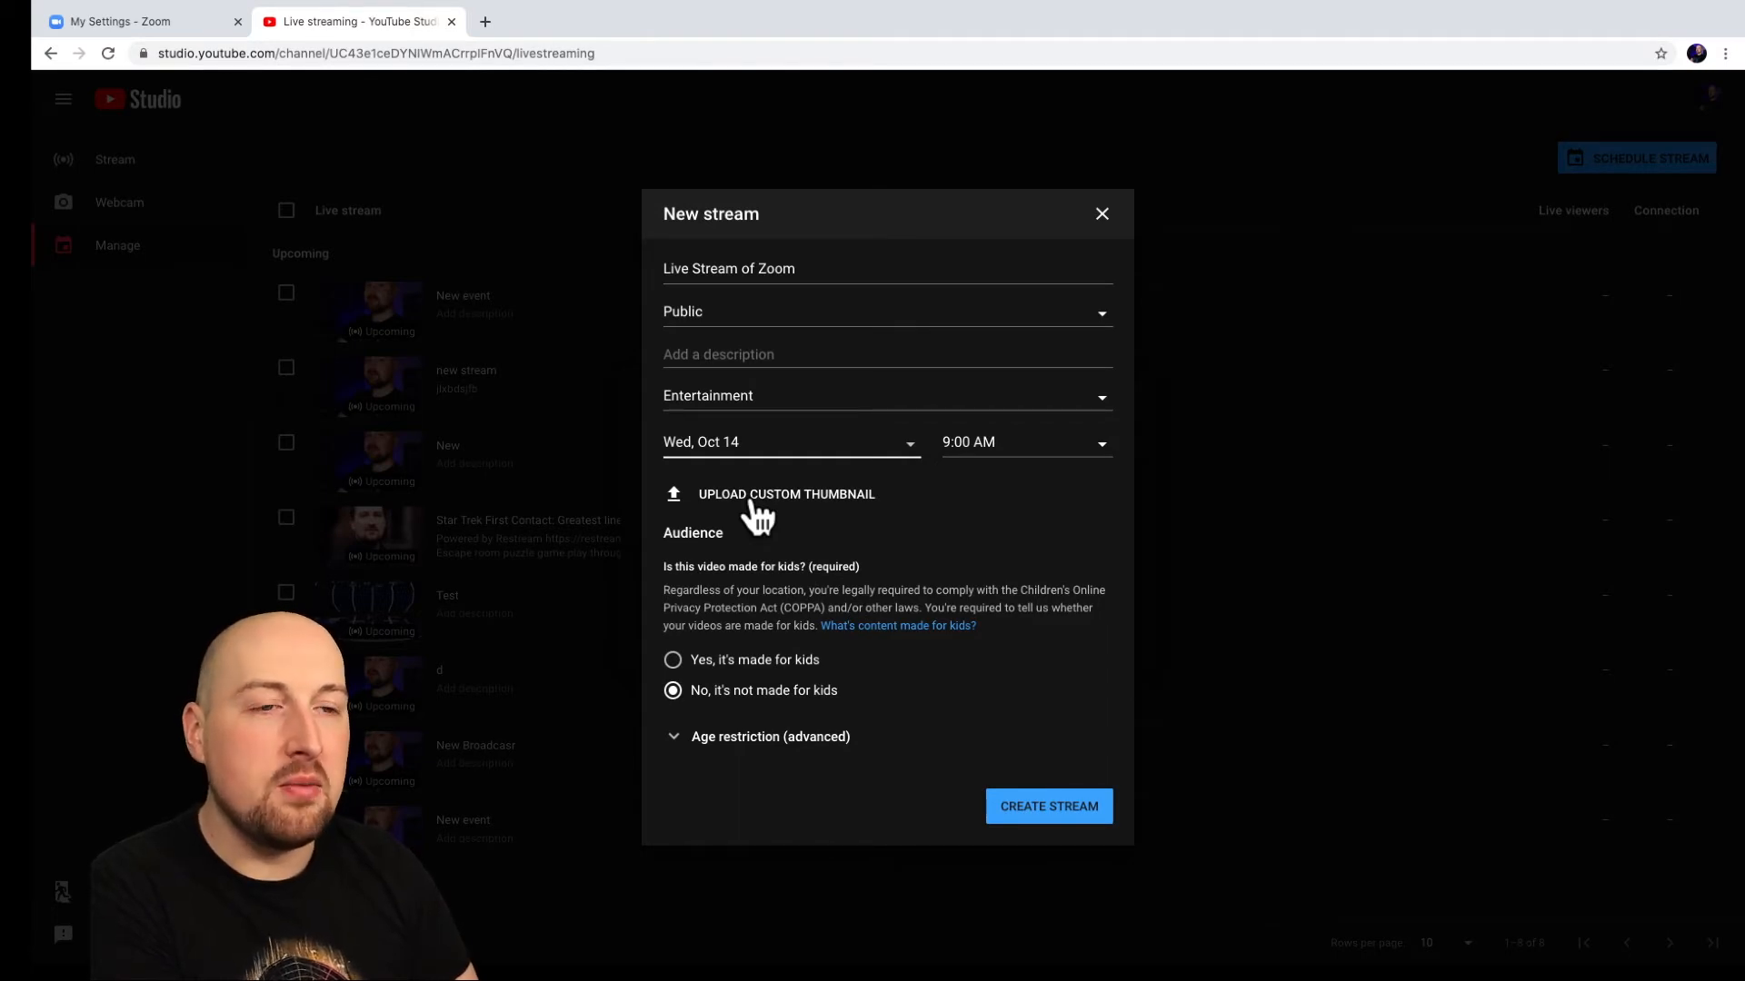
click(1034, 811)
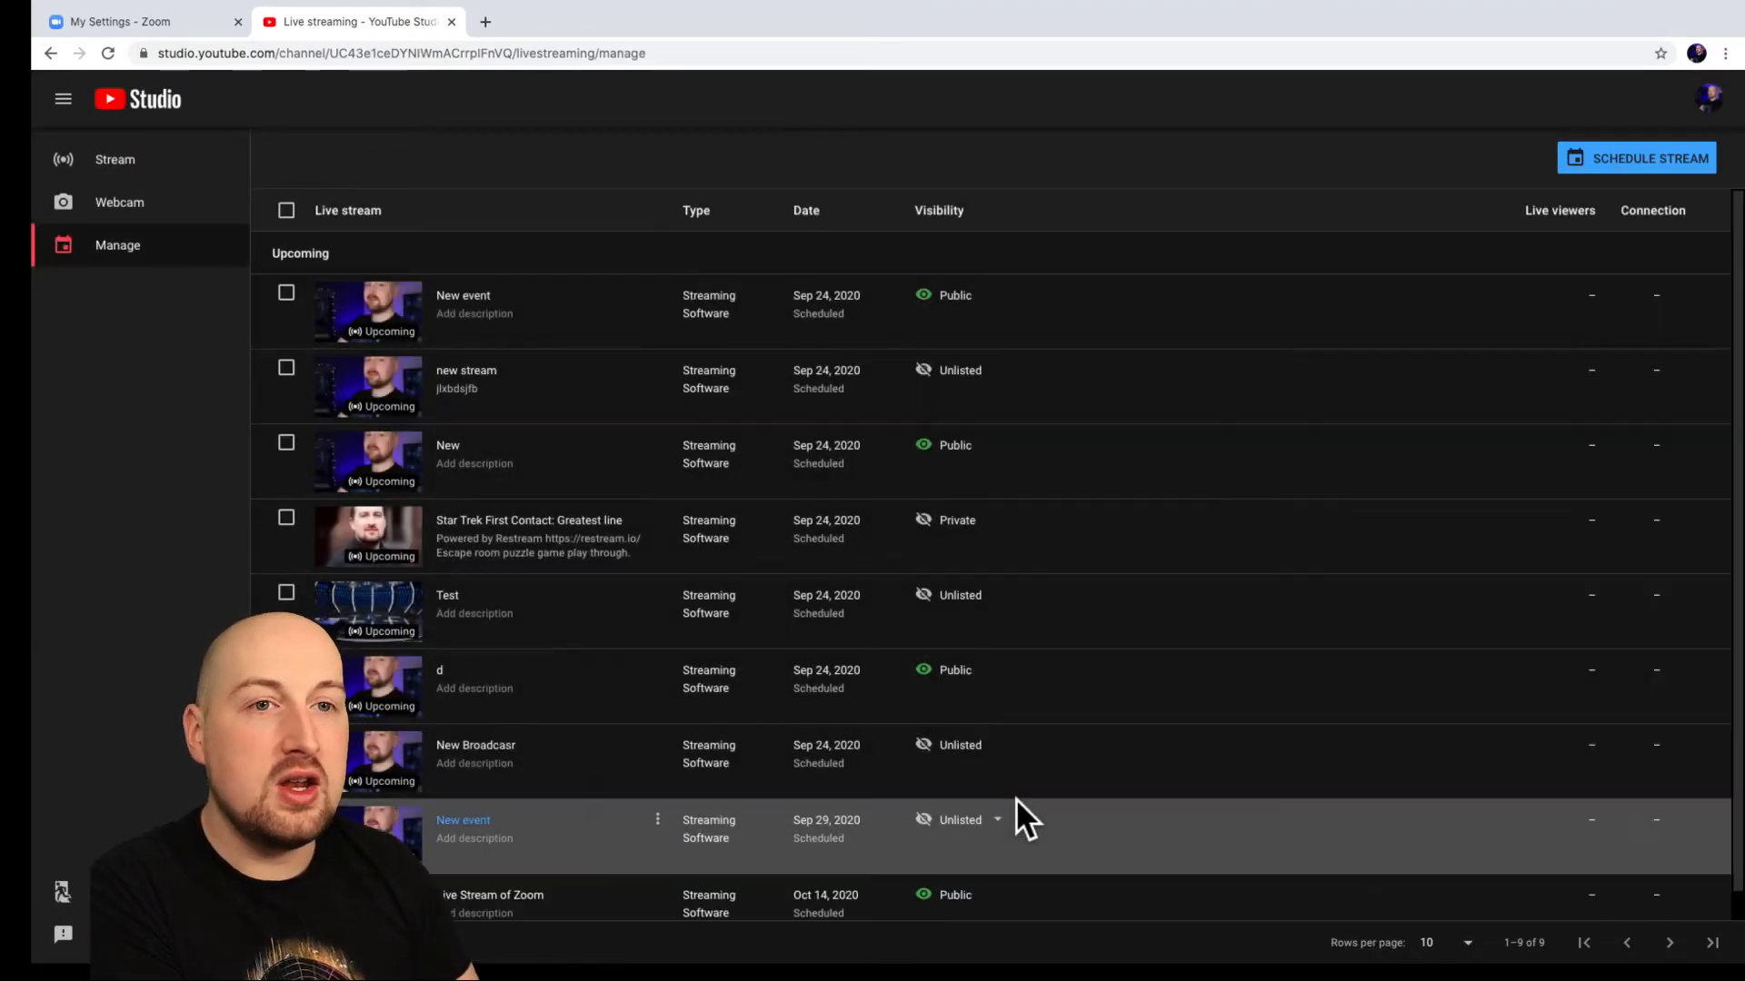
Step: Open the scheduled "Live Stream of Zoom" and bring up its share link for copying
scroll(557, 767, down, 1)
click(496, 871)
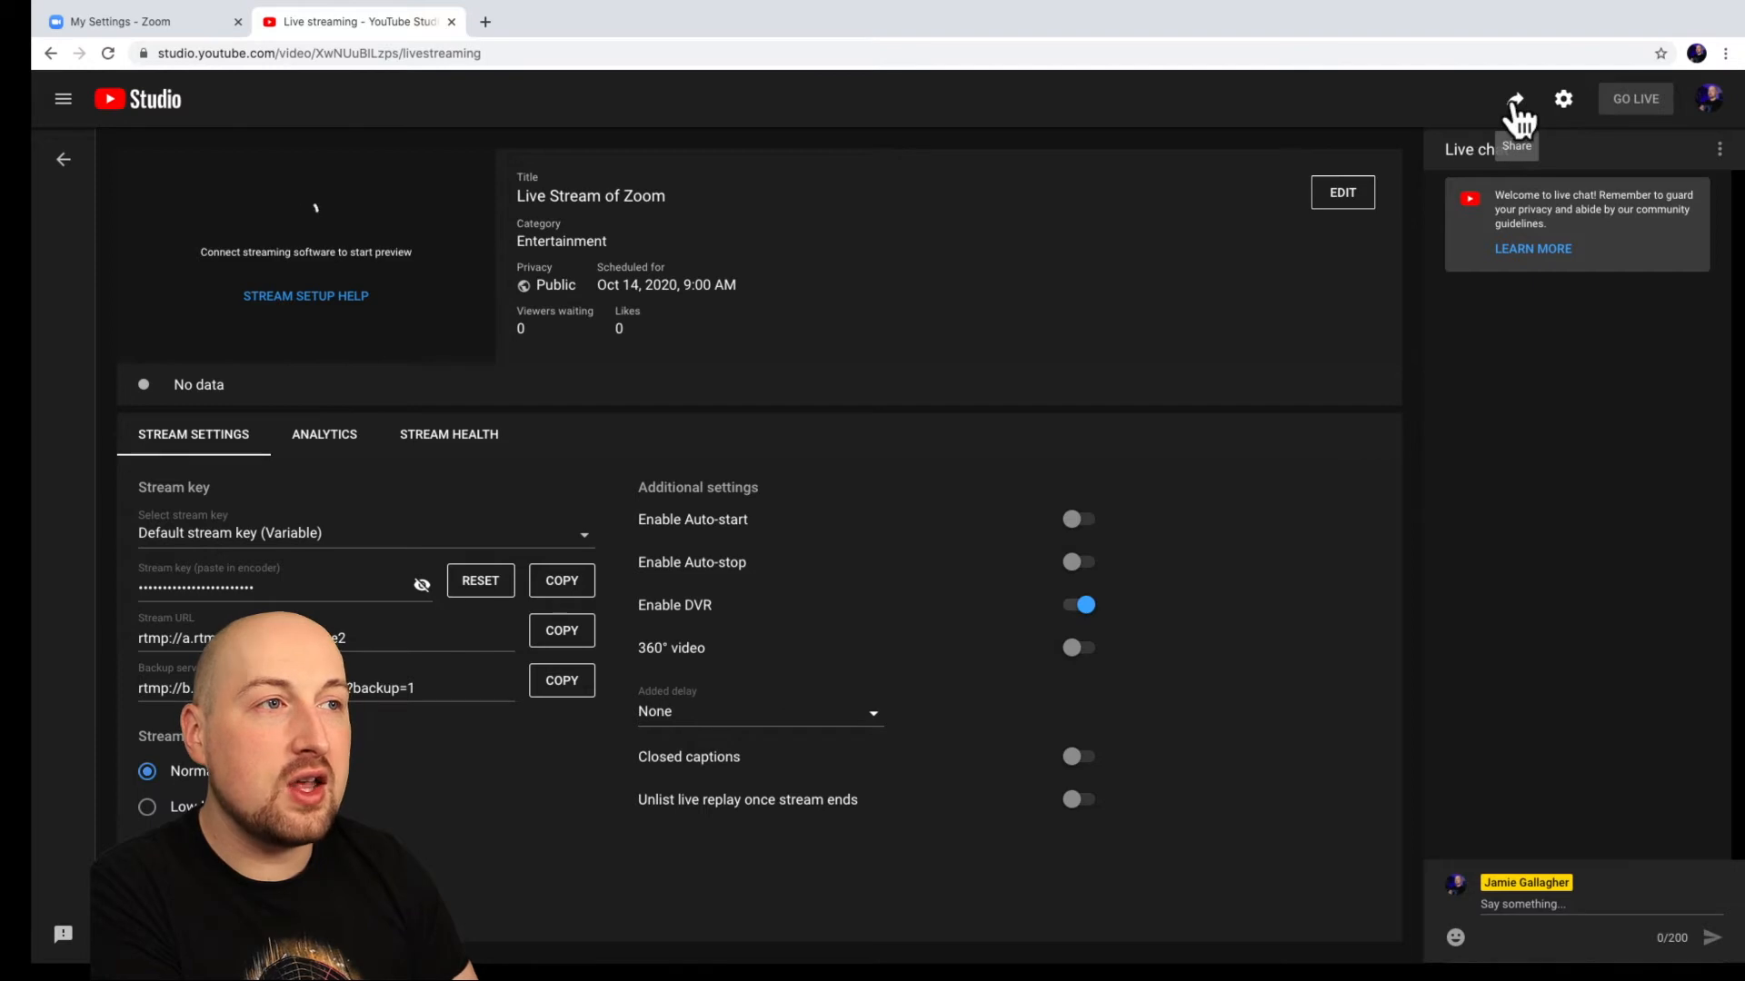
click(1513, 102)
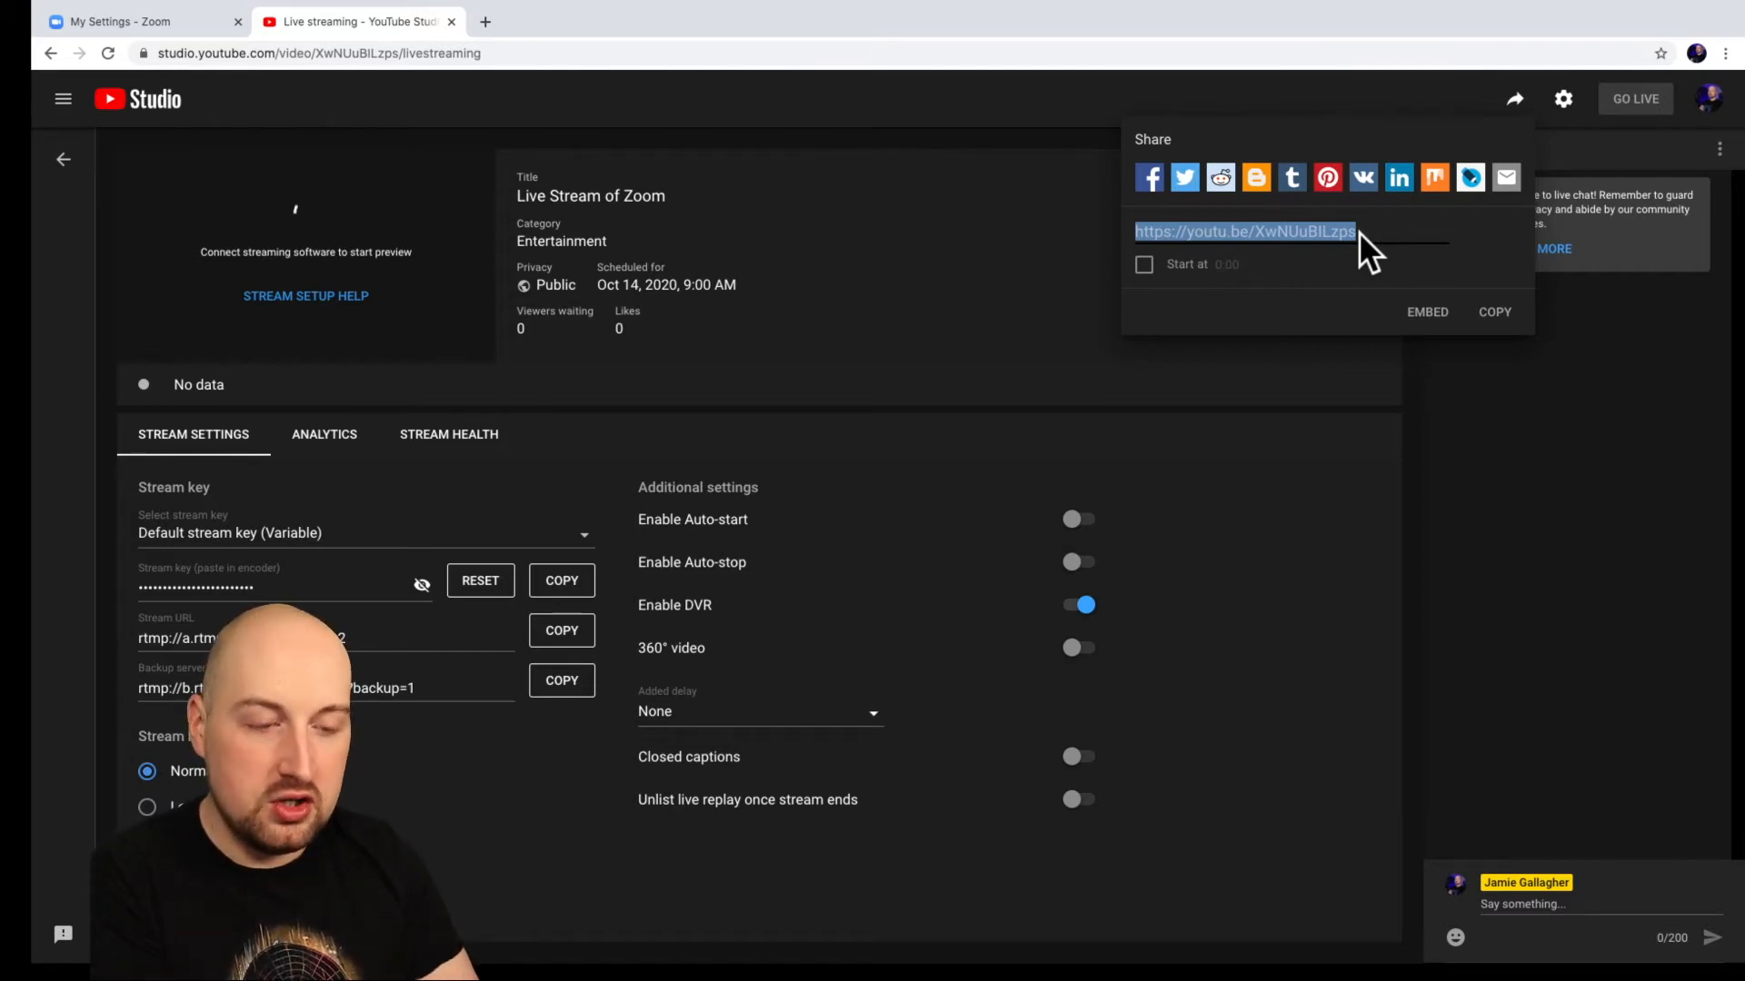
Step: Open the stream's share link in a new browser tab, review the public watch page, and return to YouTube Studio
click(485, 22)
text(https://youtu.be/XwNUuBILzps)
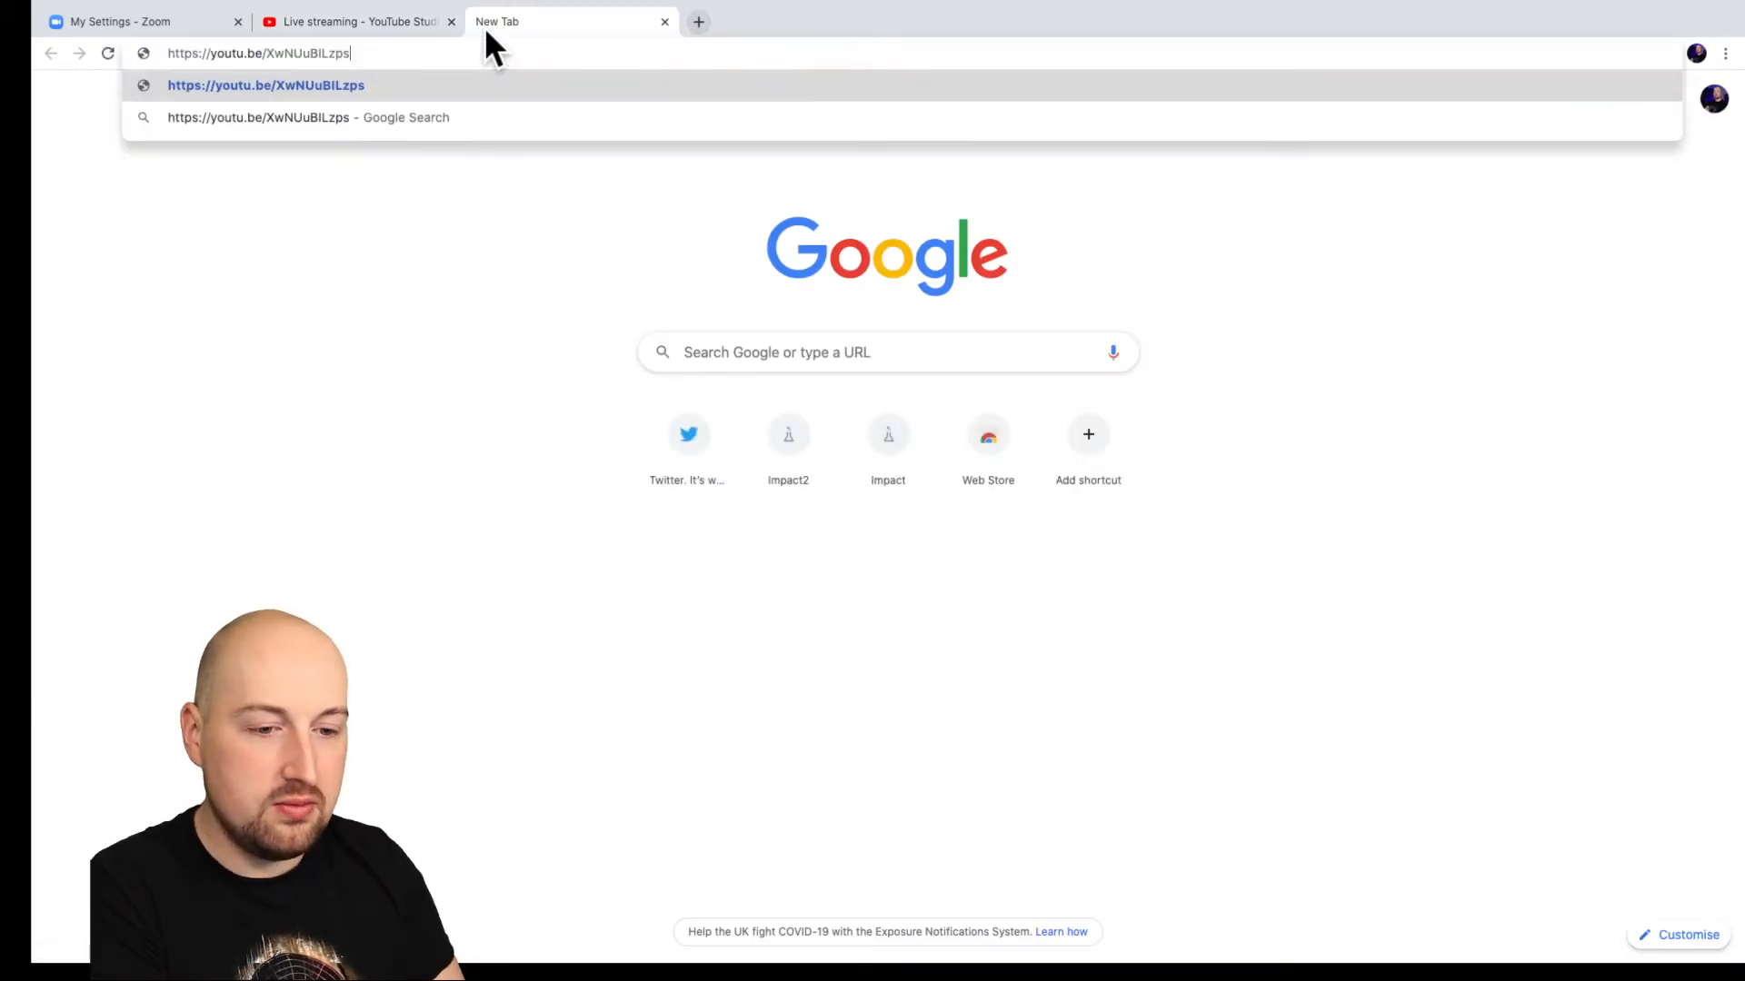
key(Return)
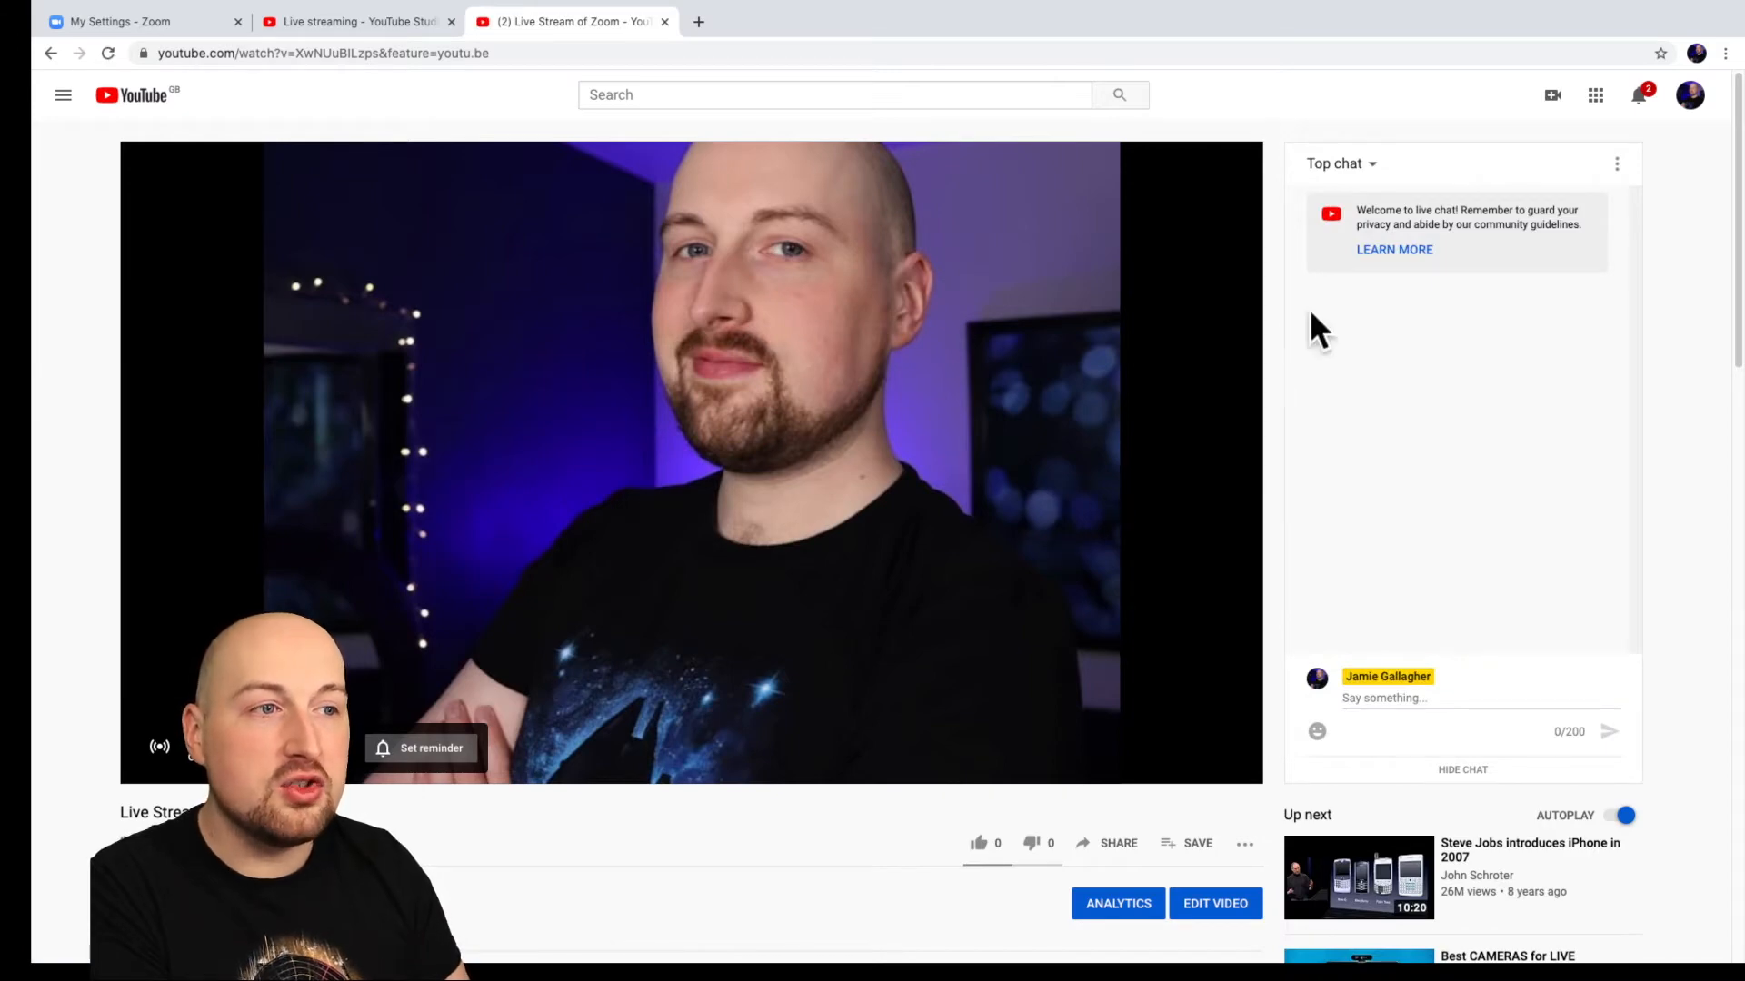
scroll(847, 713, down, 3)
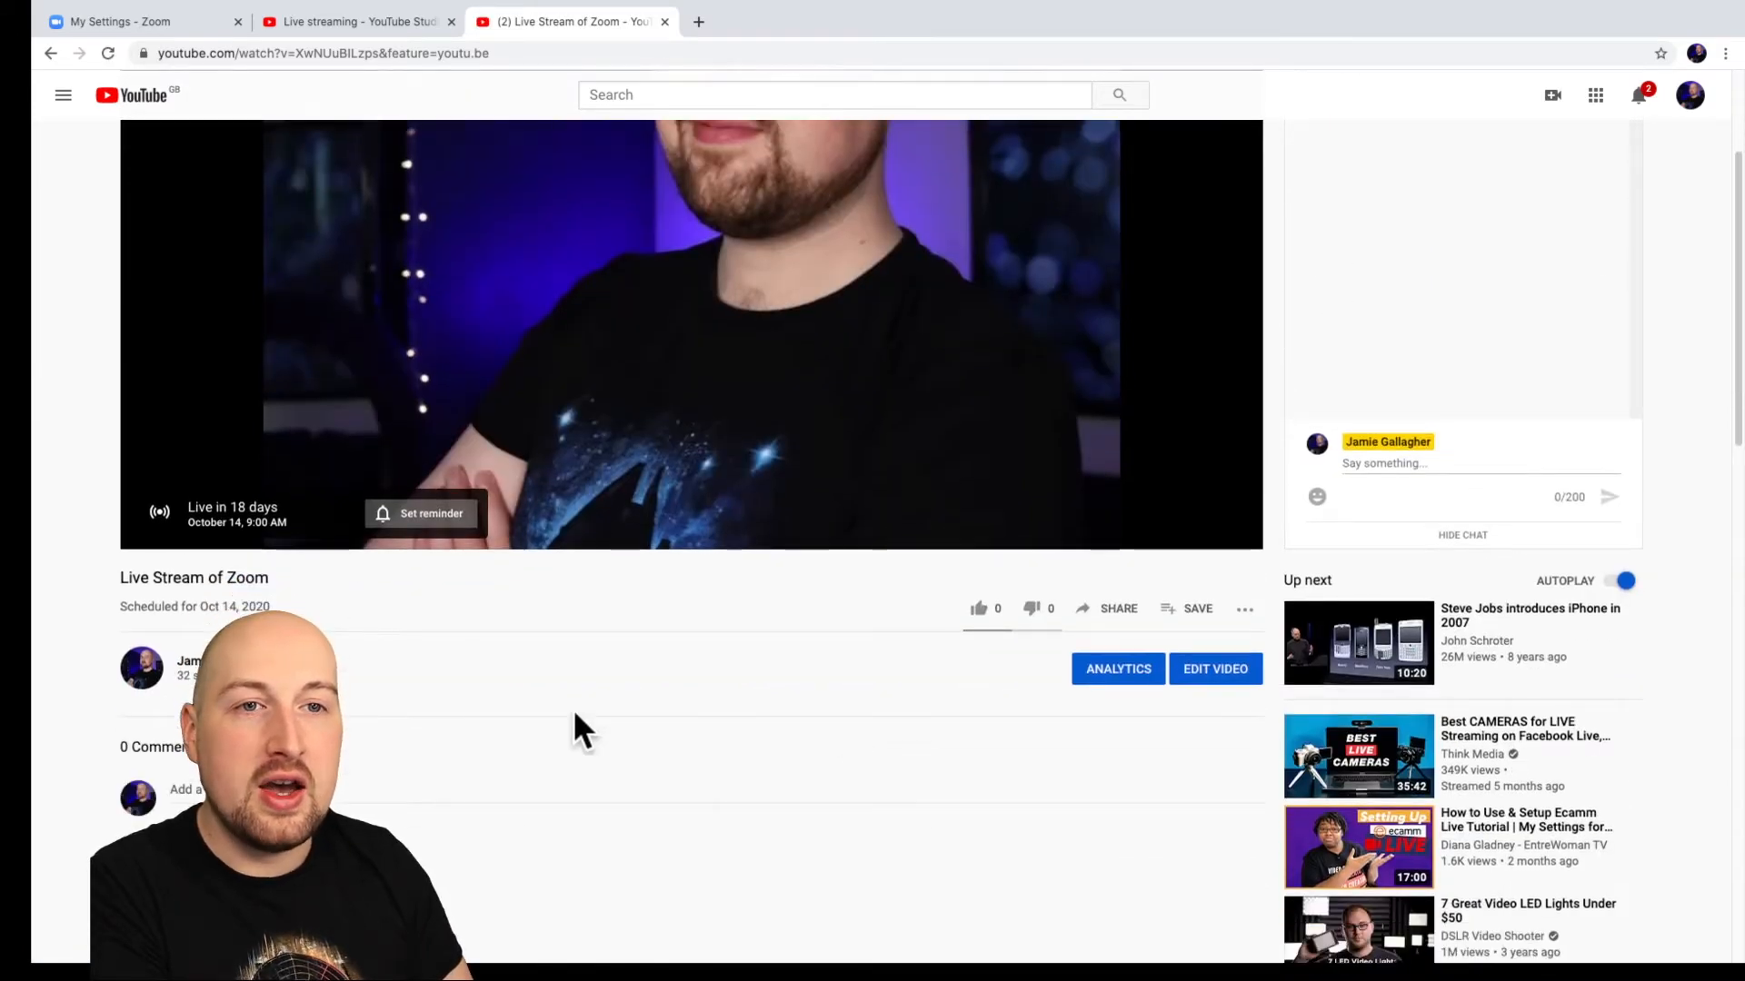
scroll(540, 416, up, 3)
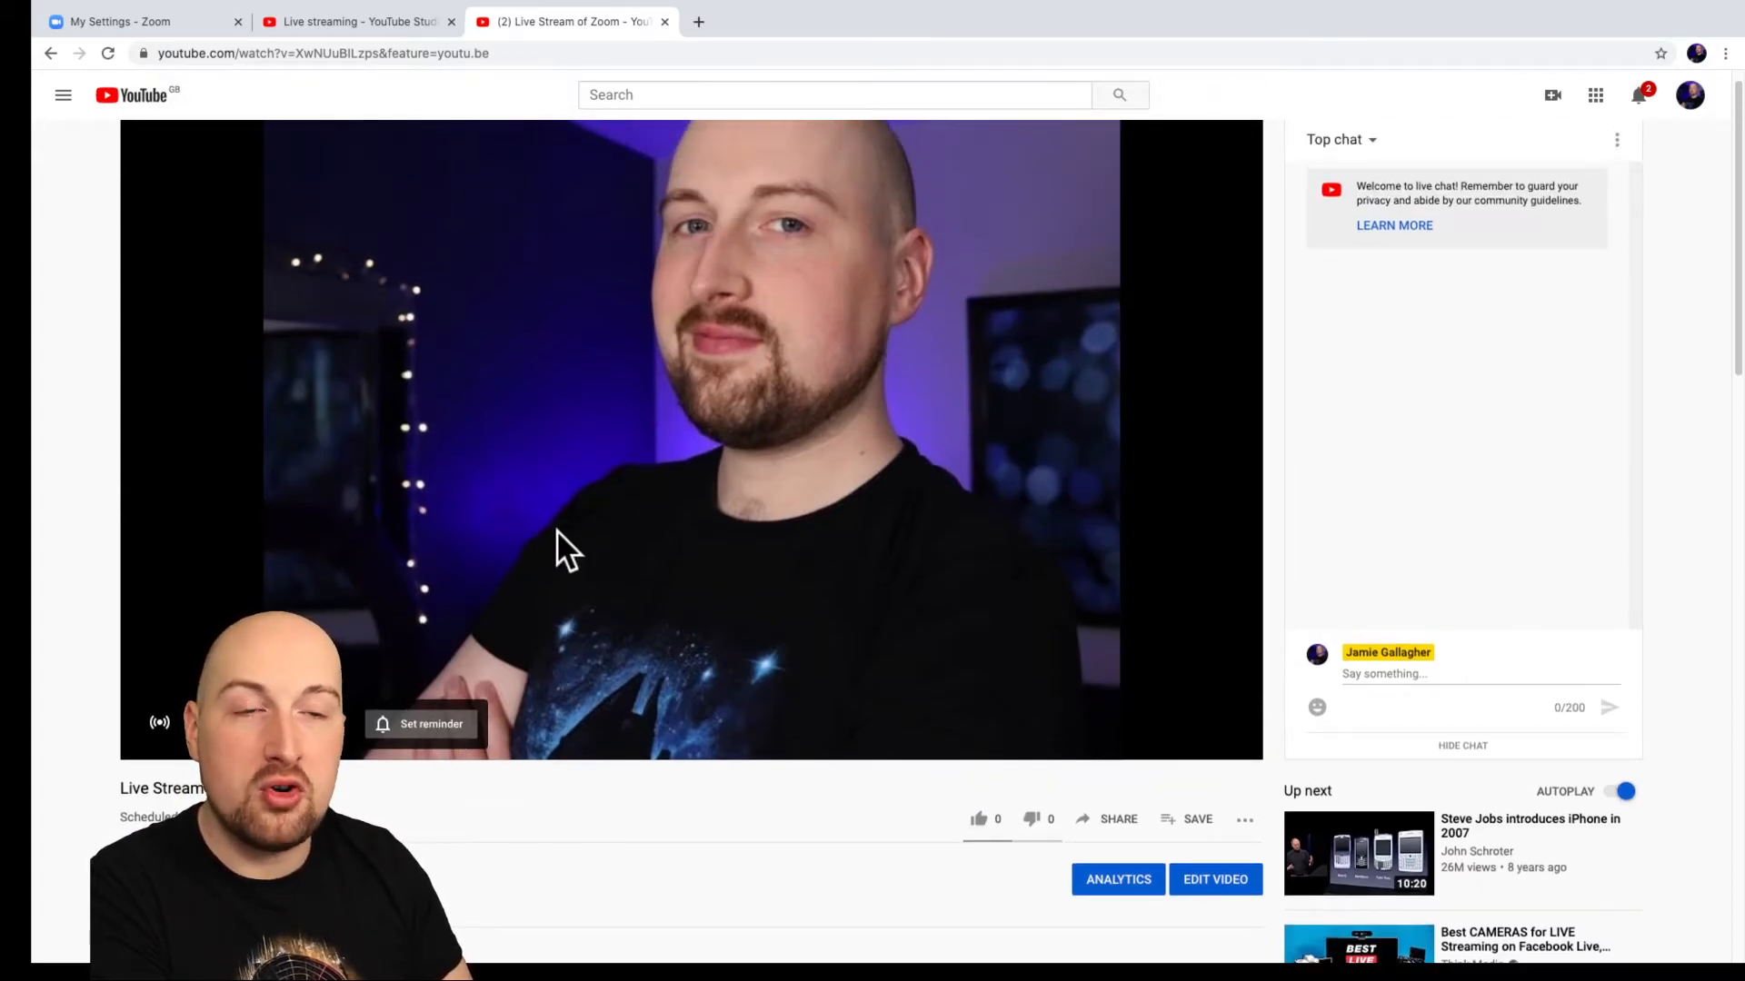
scroll(556, 531, up, 1)
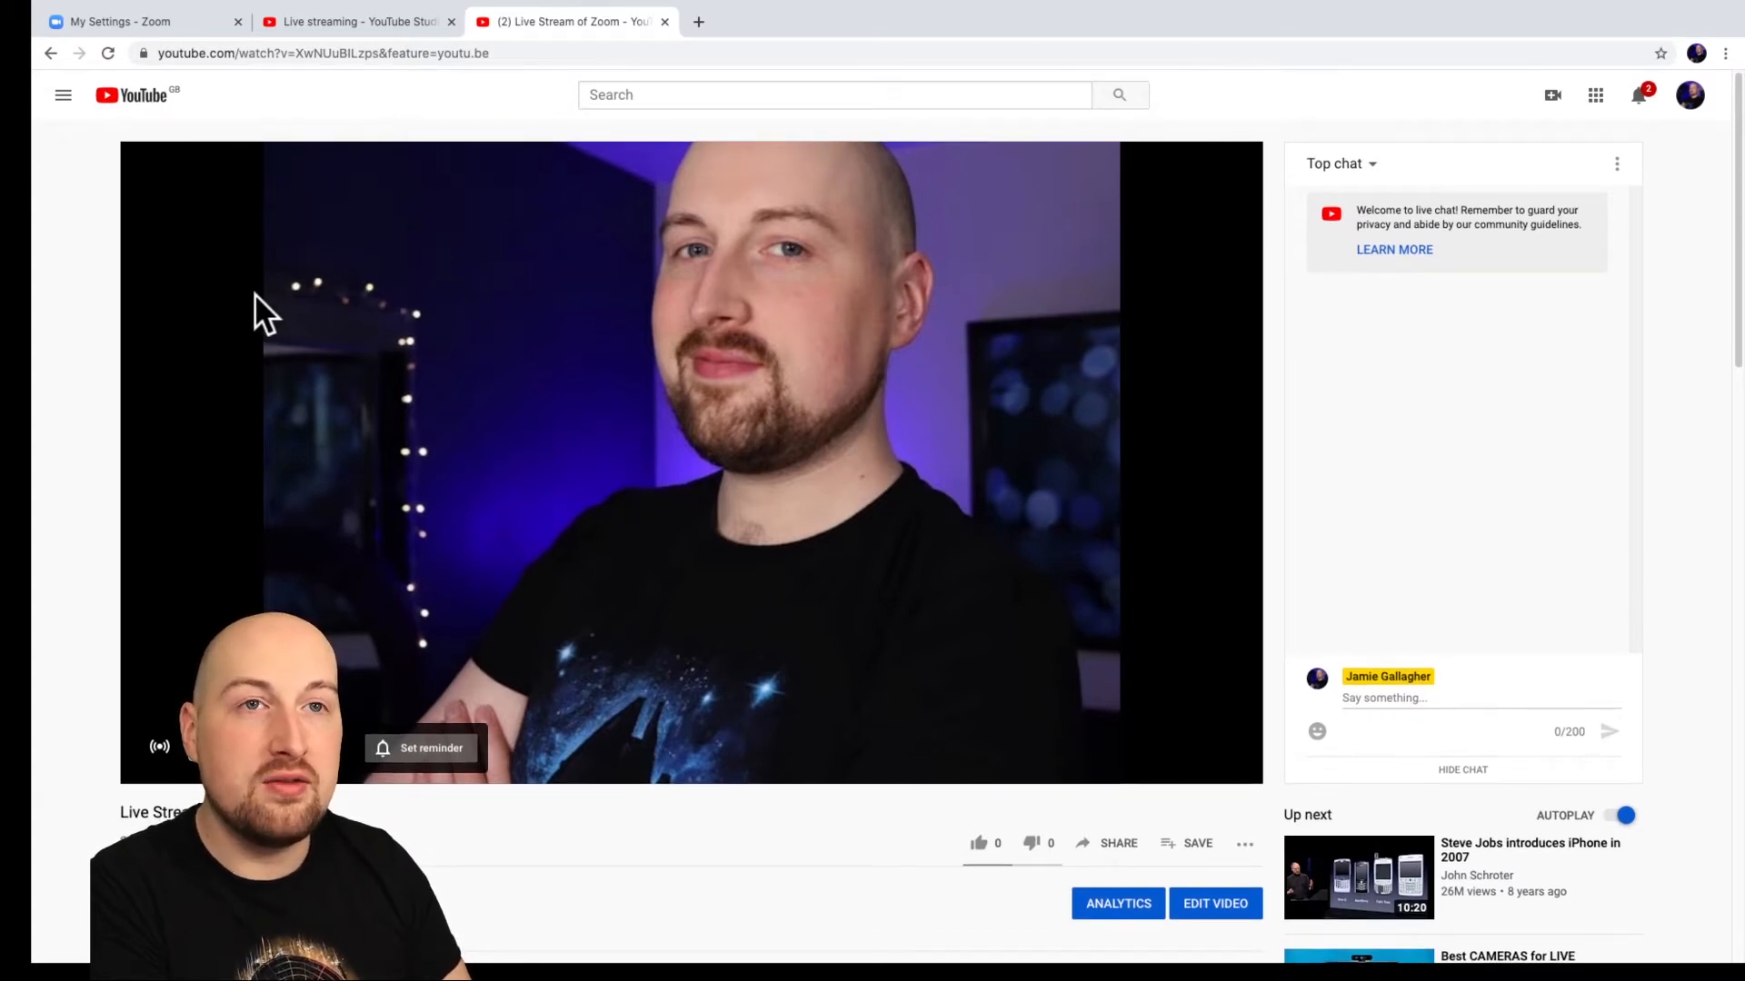
click(336, 20)
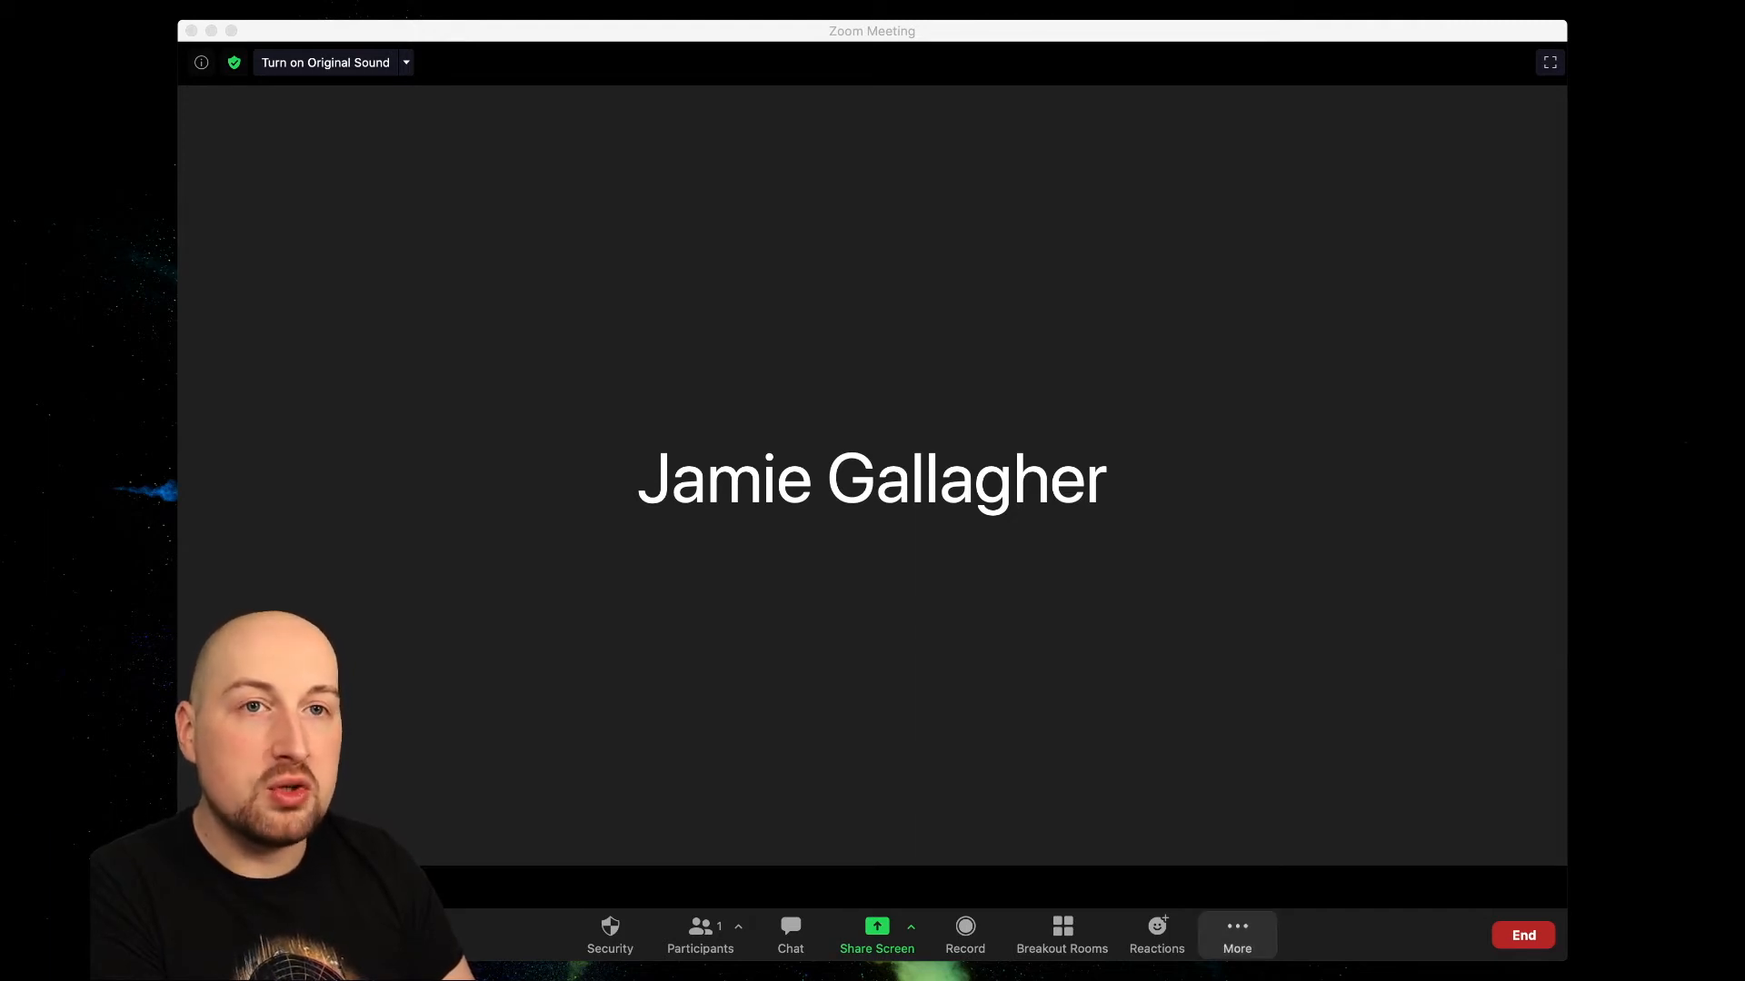
click(1238, 928)
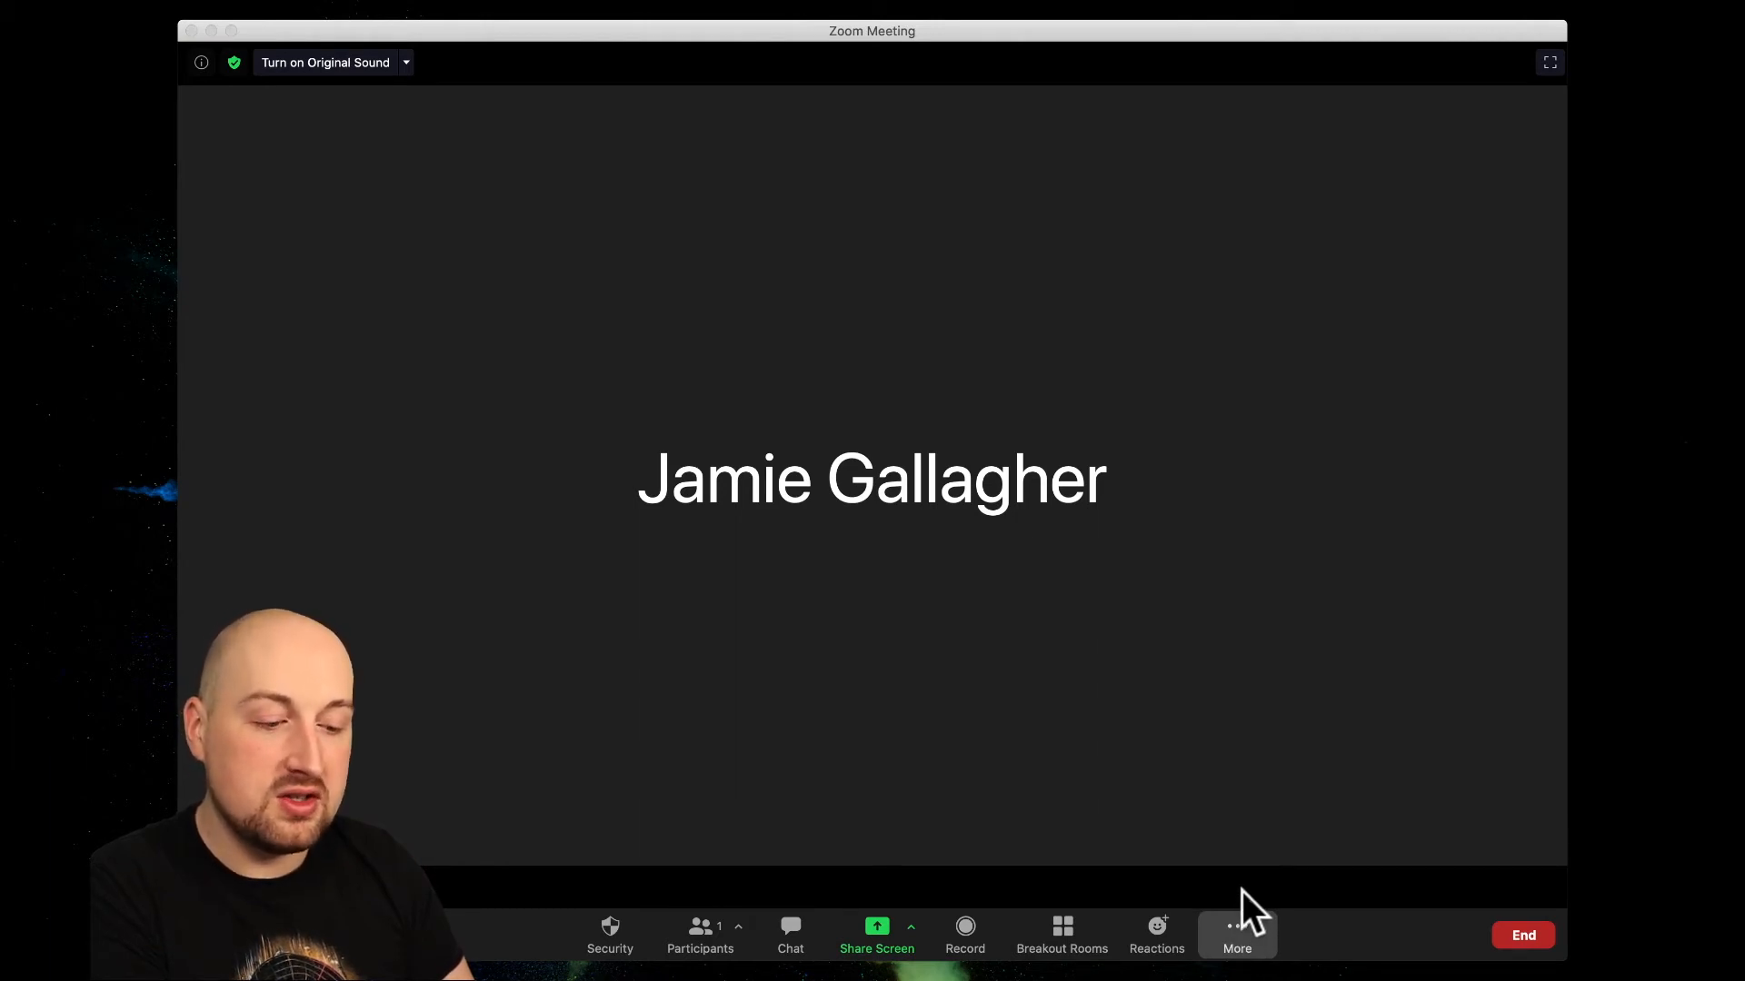
click(1241, 892)
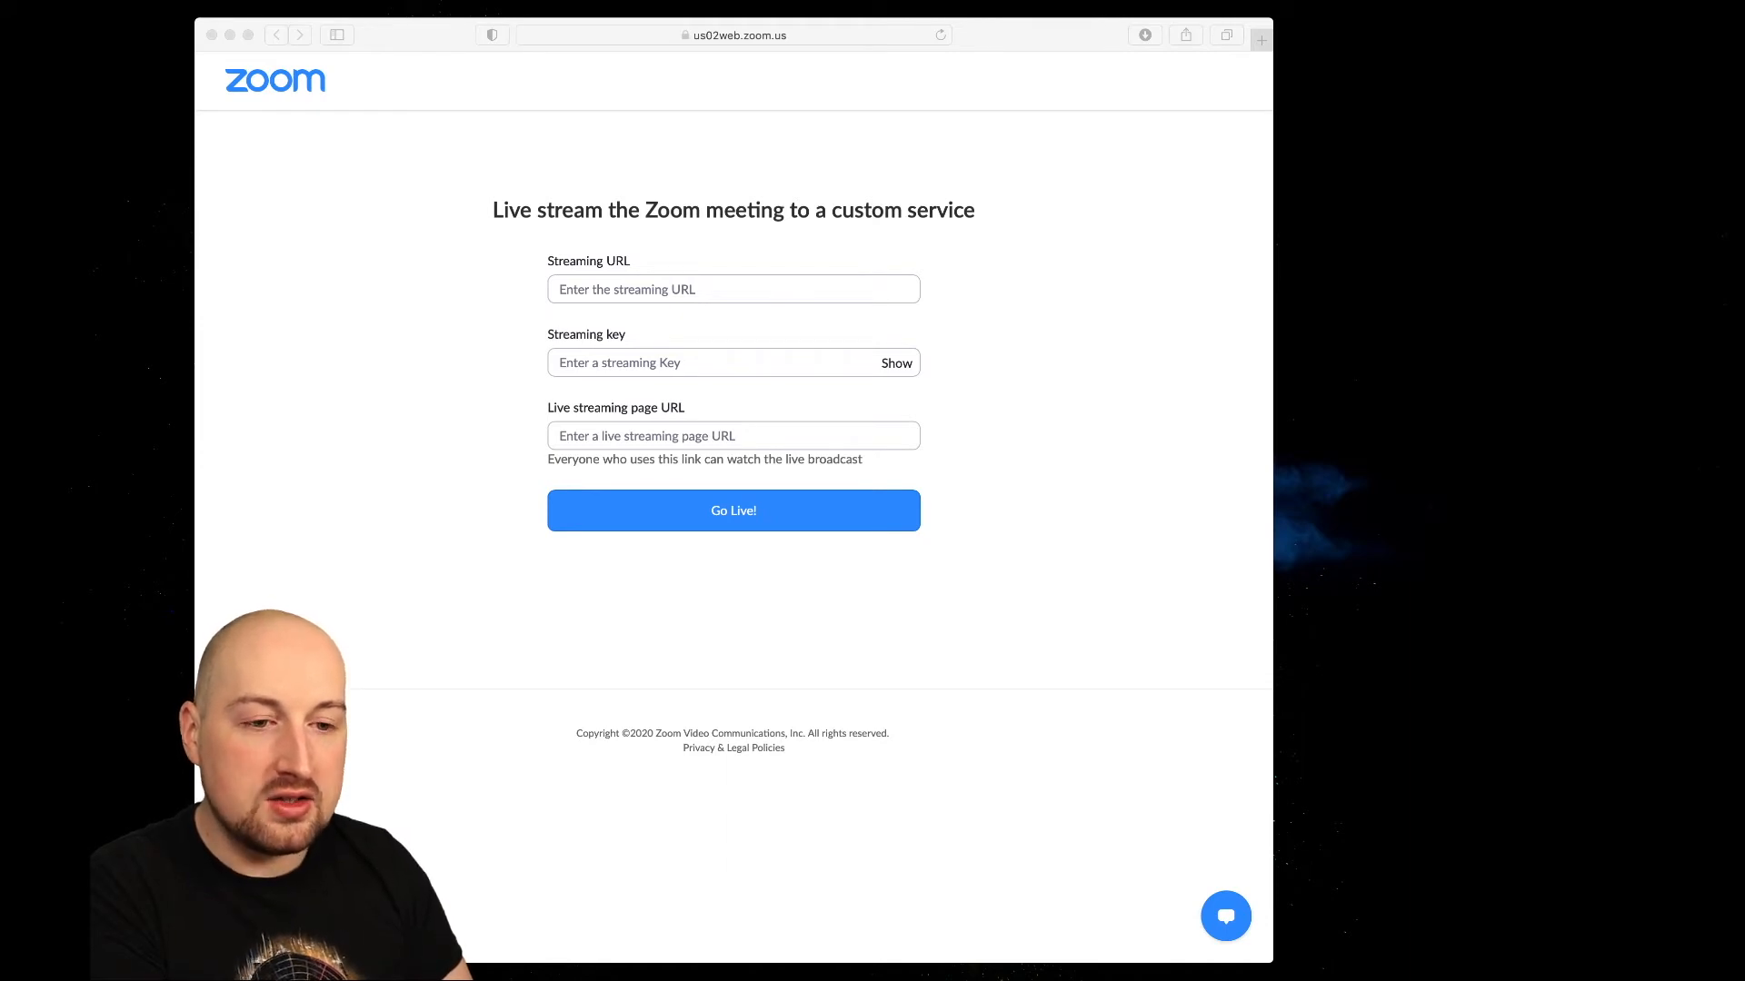
click(696, 757)
click(602, 437)
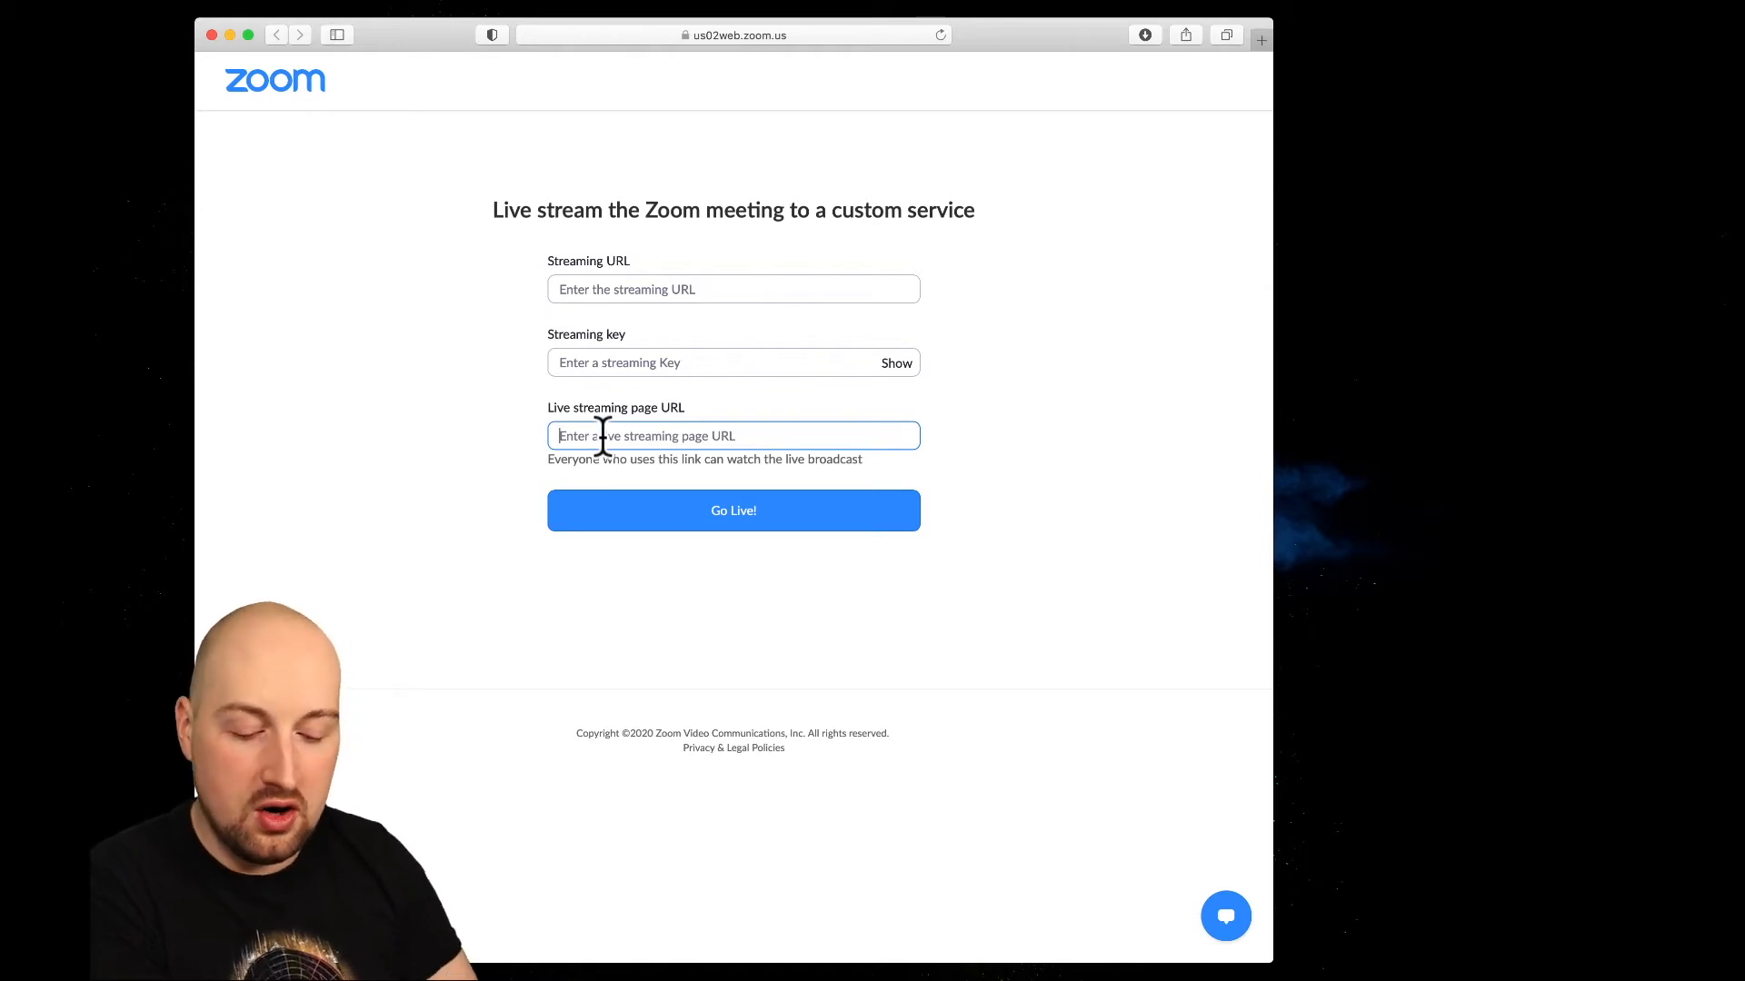
text(https://youtu.be/XwNUuBILzps)
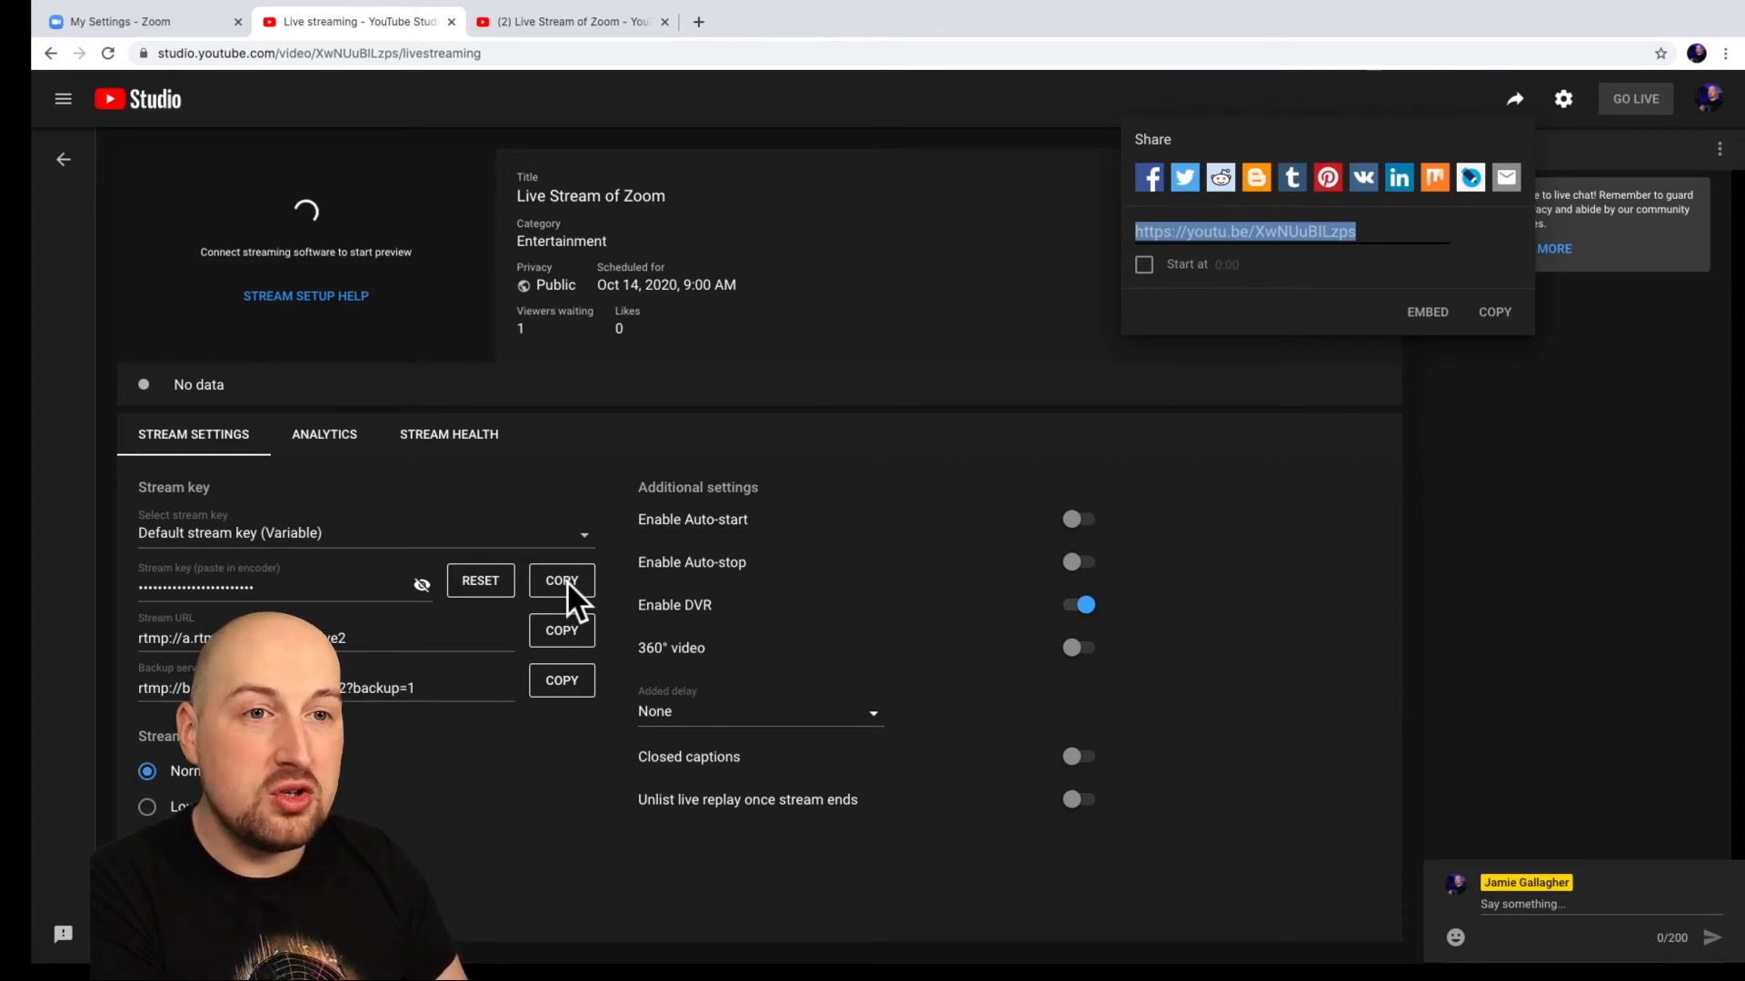
Step: Copy the default stream key from YouTube Studio and paste it as the streaming key in Zoom's custom live streaming form
click(565, 580)
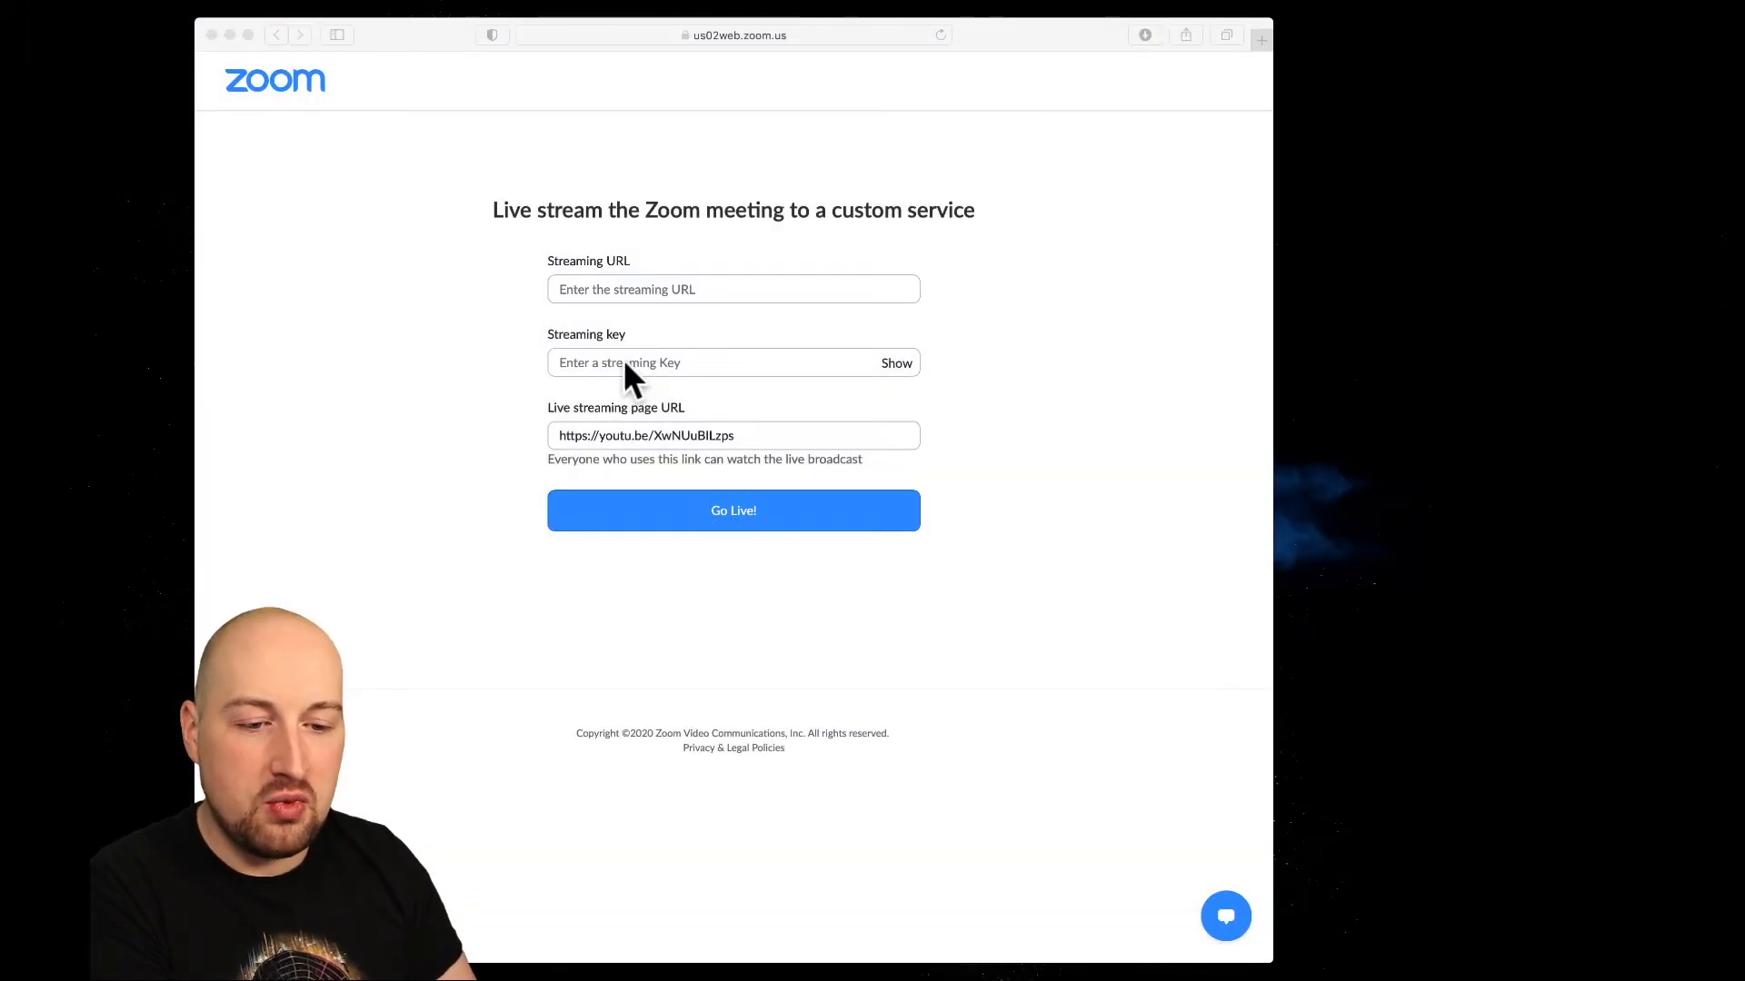
click(623, 362)
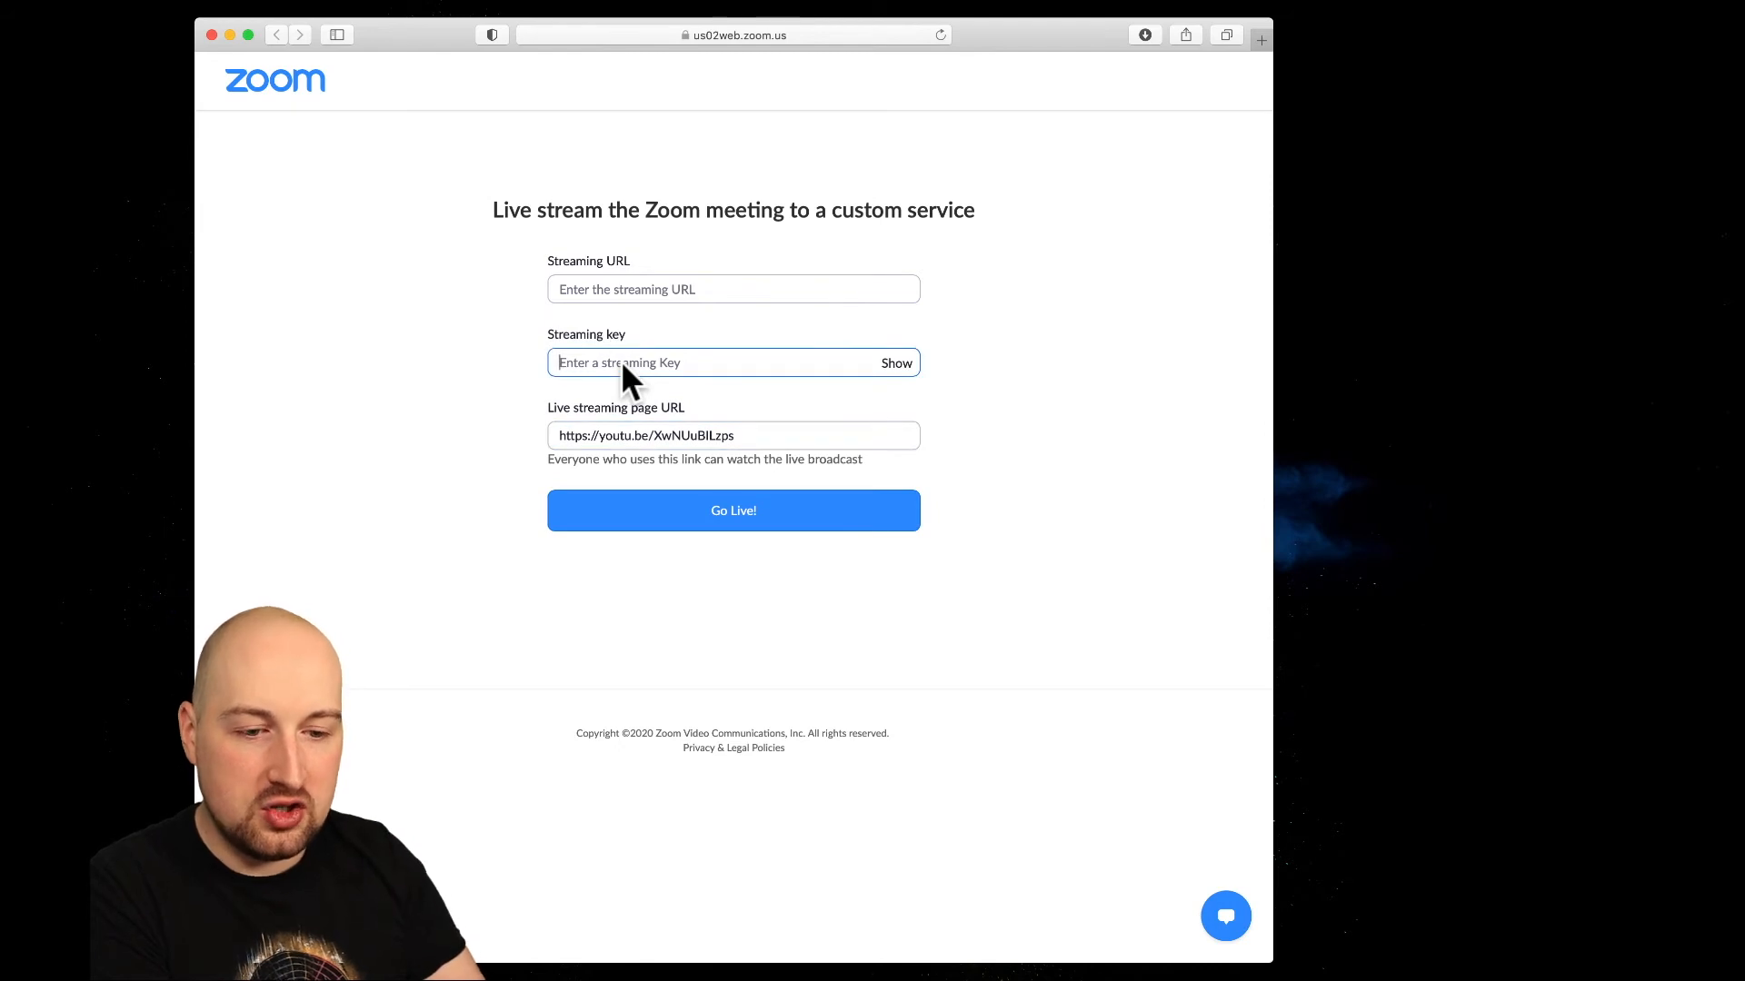
key(super+v)
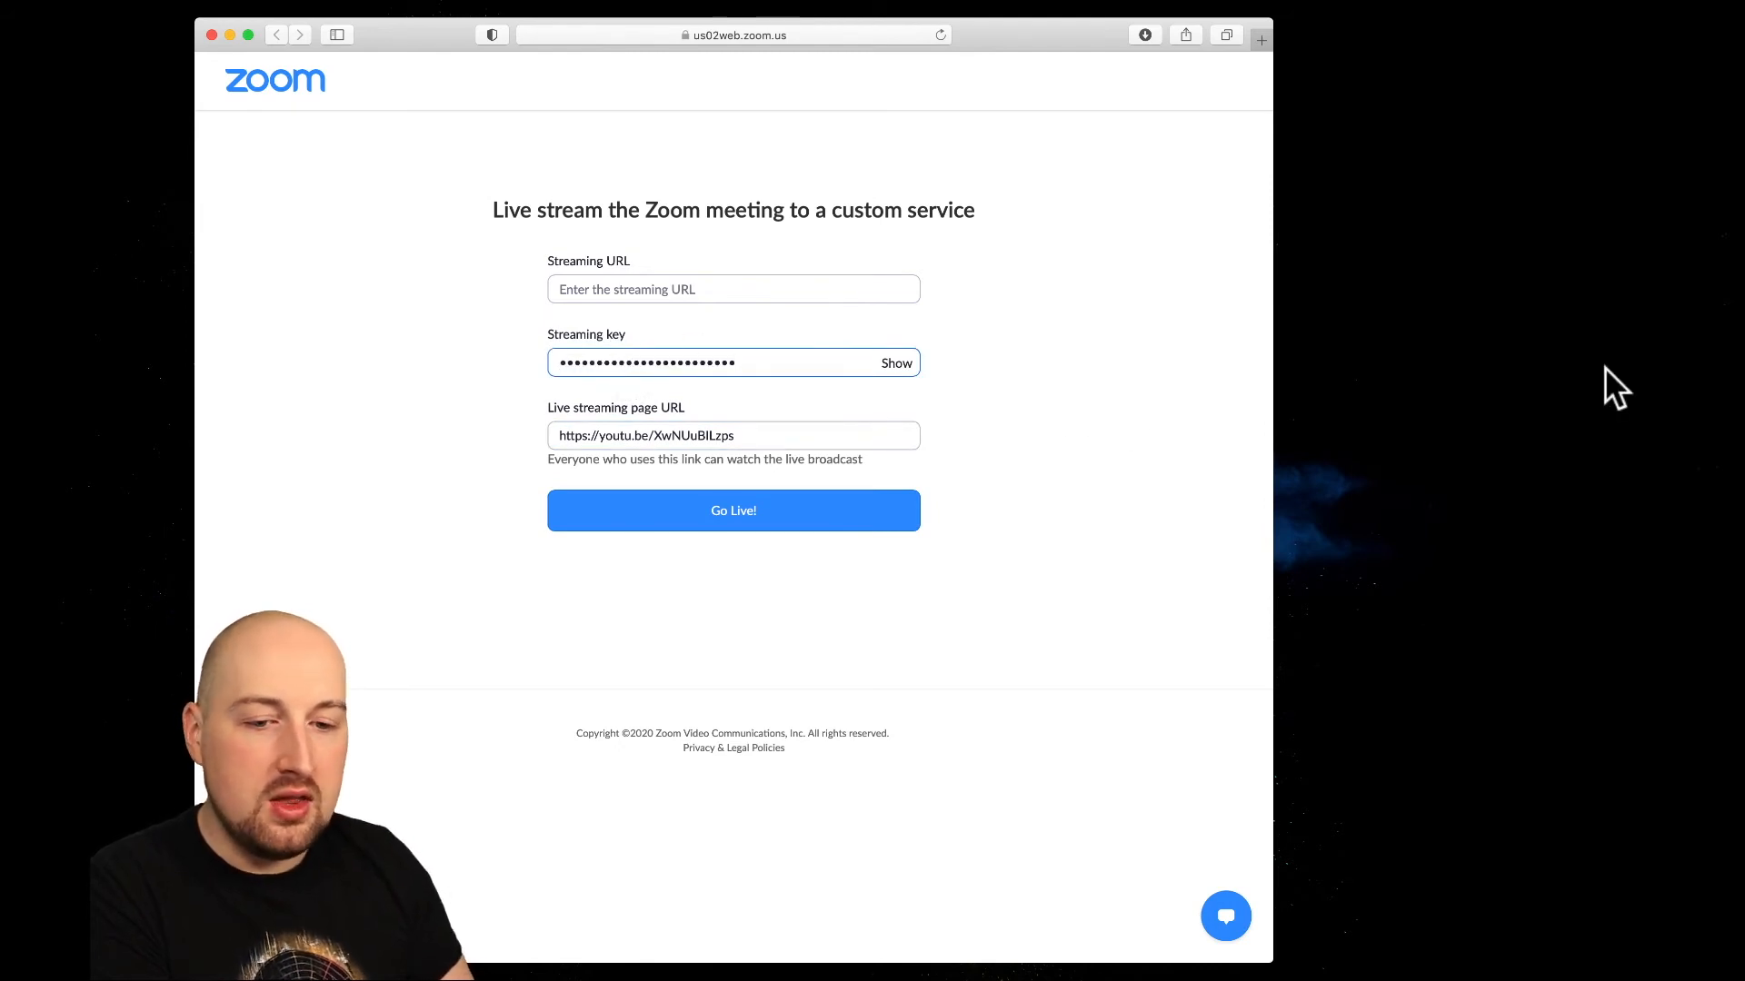
Step: Copy the primary stream URL rtmp://a.rtmp.youtube.com/live2 from YouTube Studio into Zoom's streaming URL and start the Zoom live stream
click(95, 110)
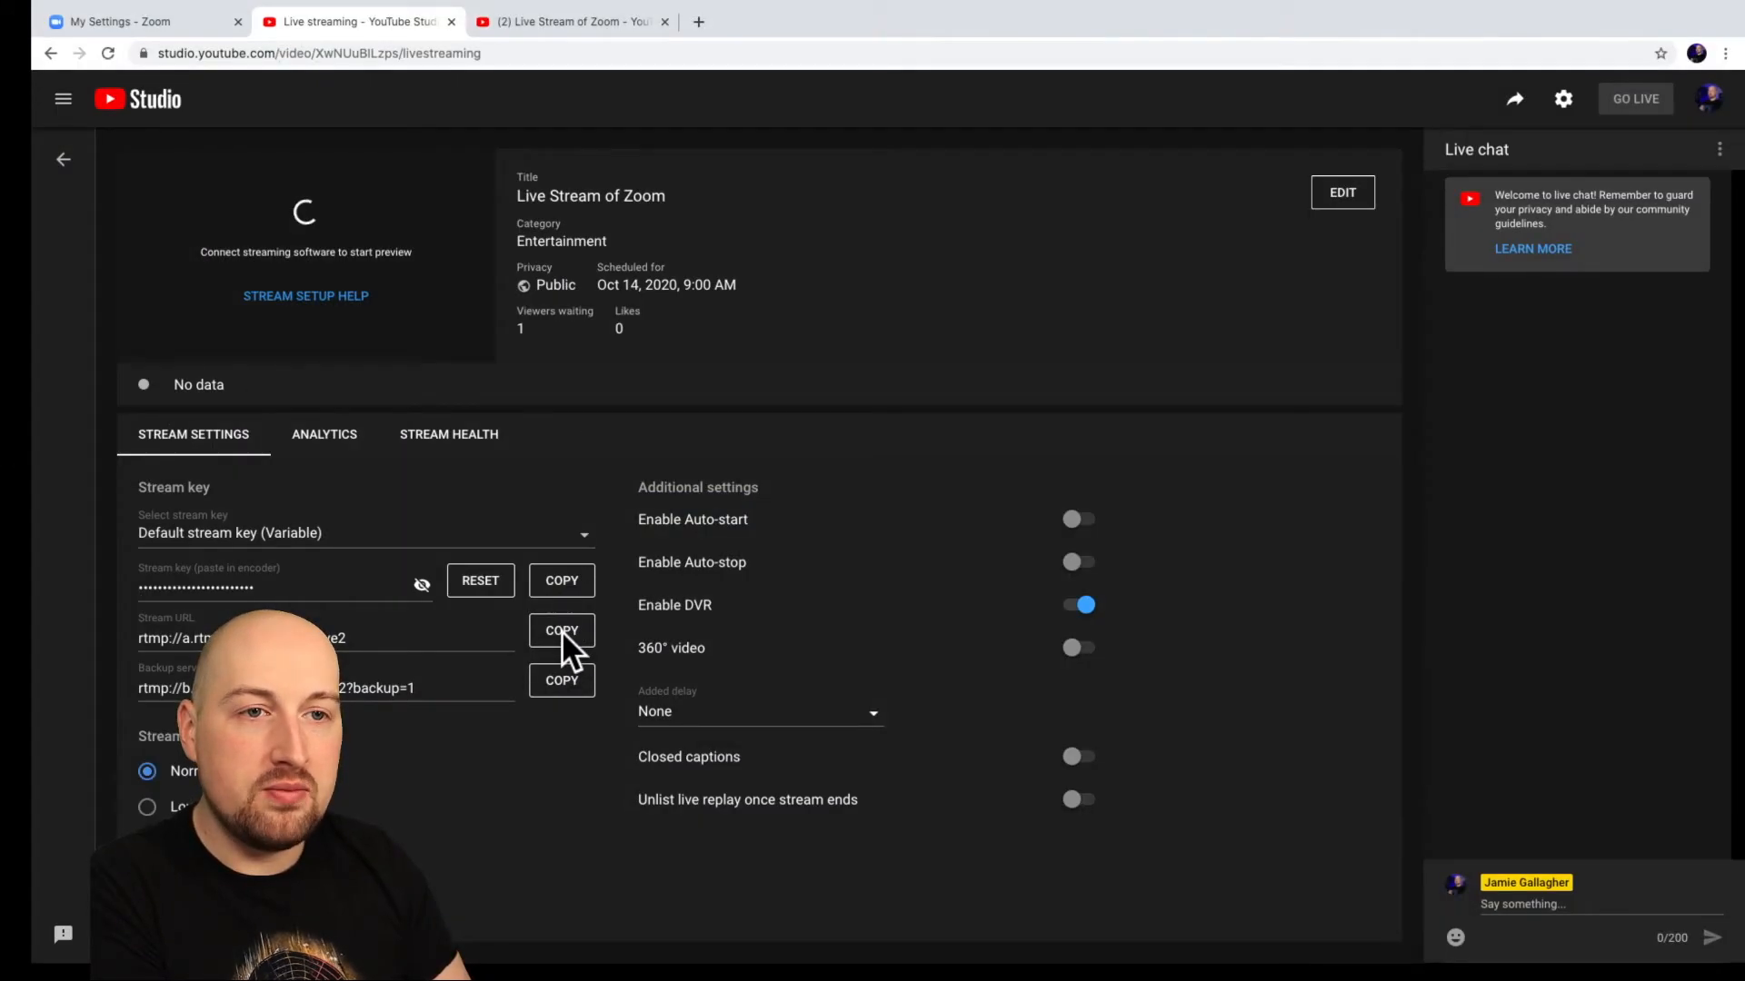
click(561, 631)
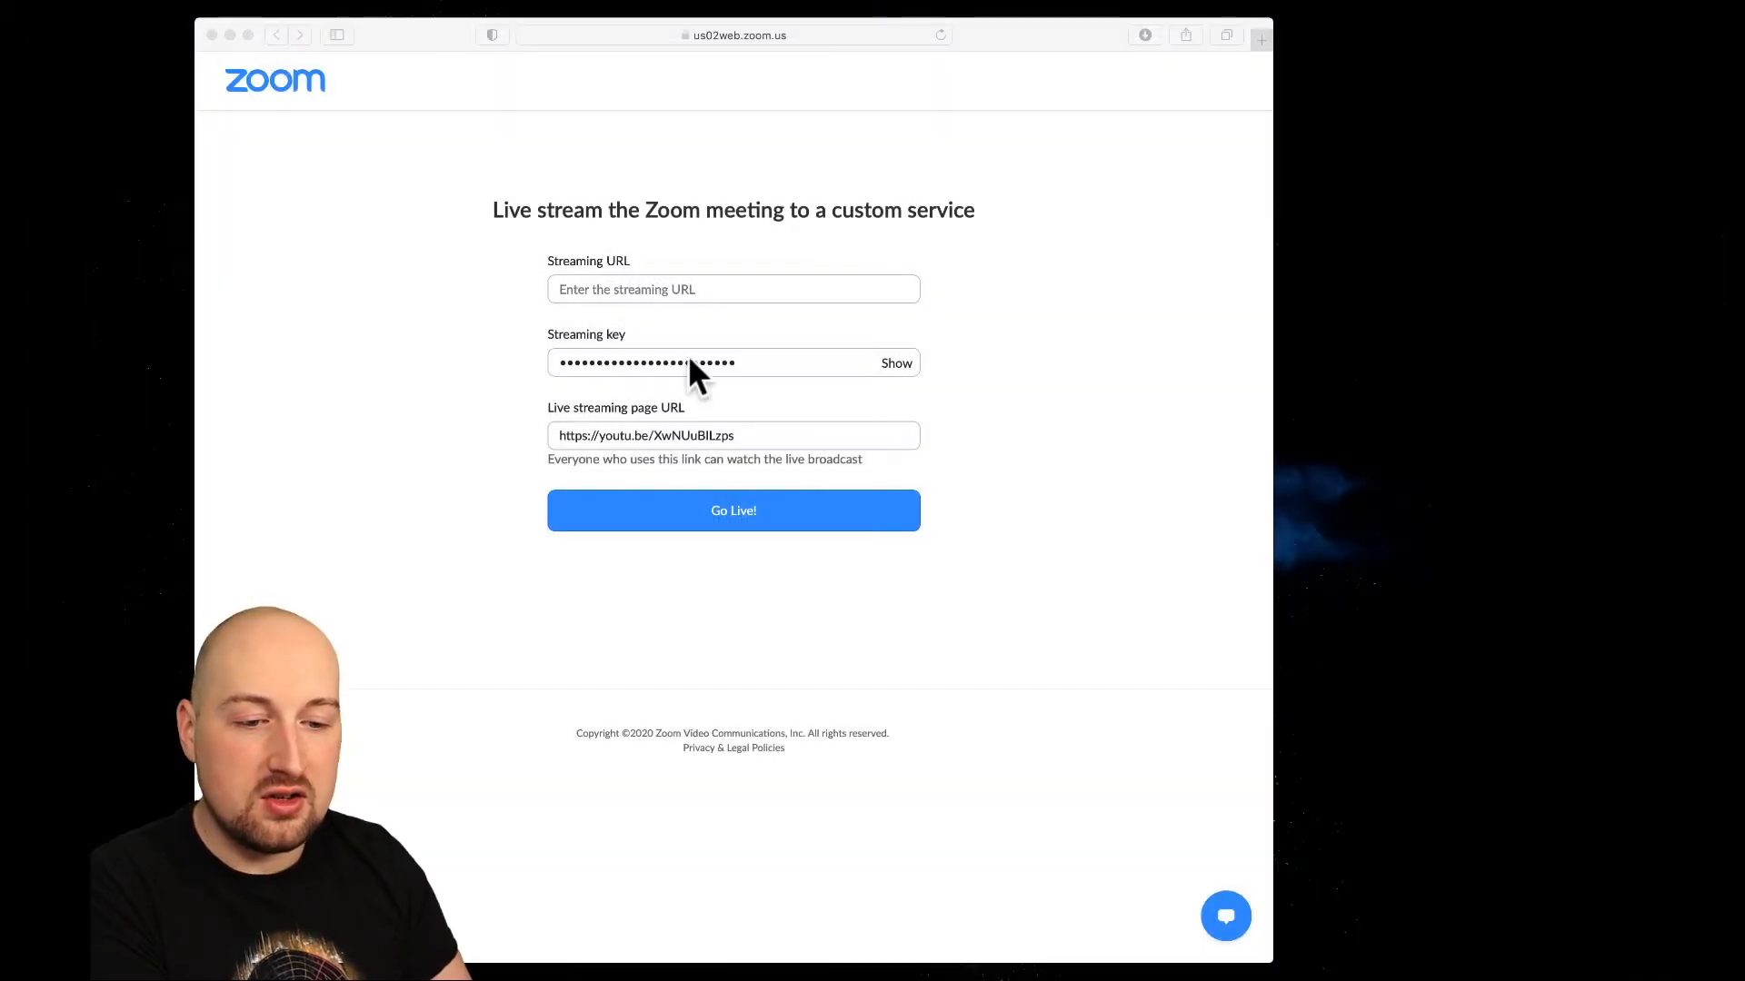
click(682, 286)
key(super+v)
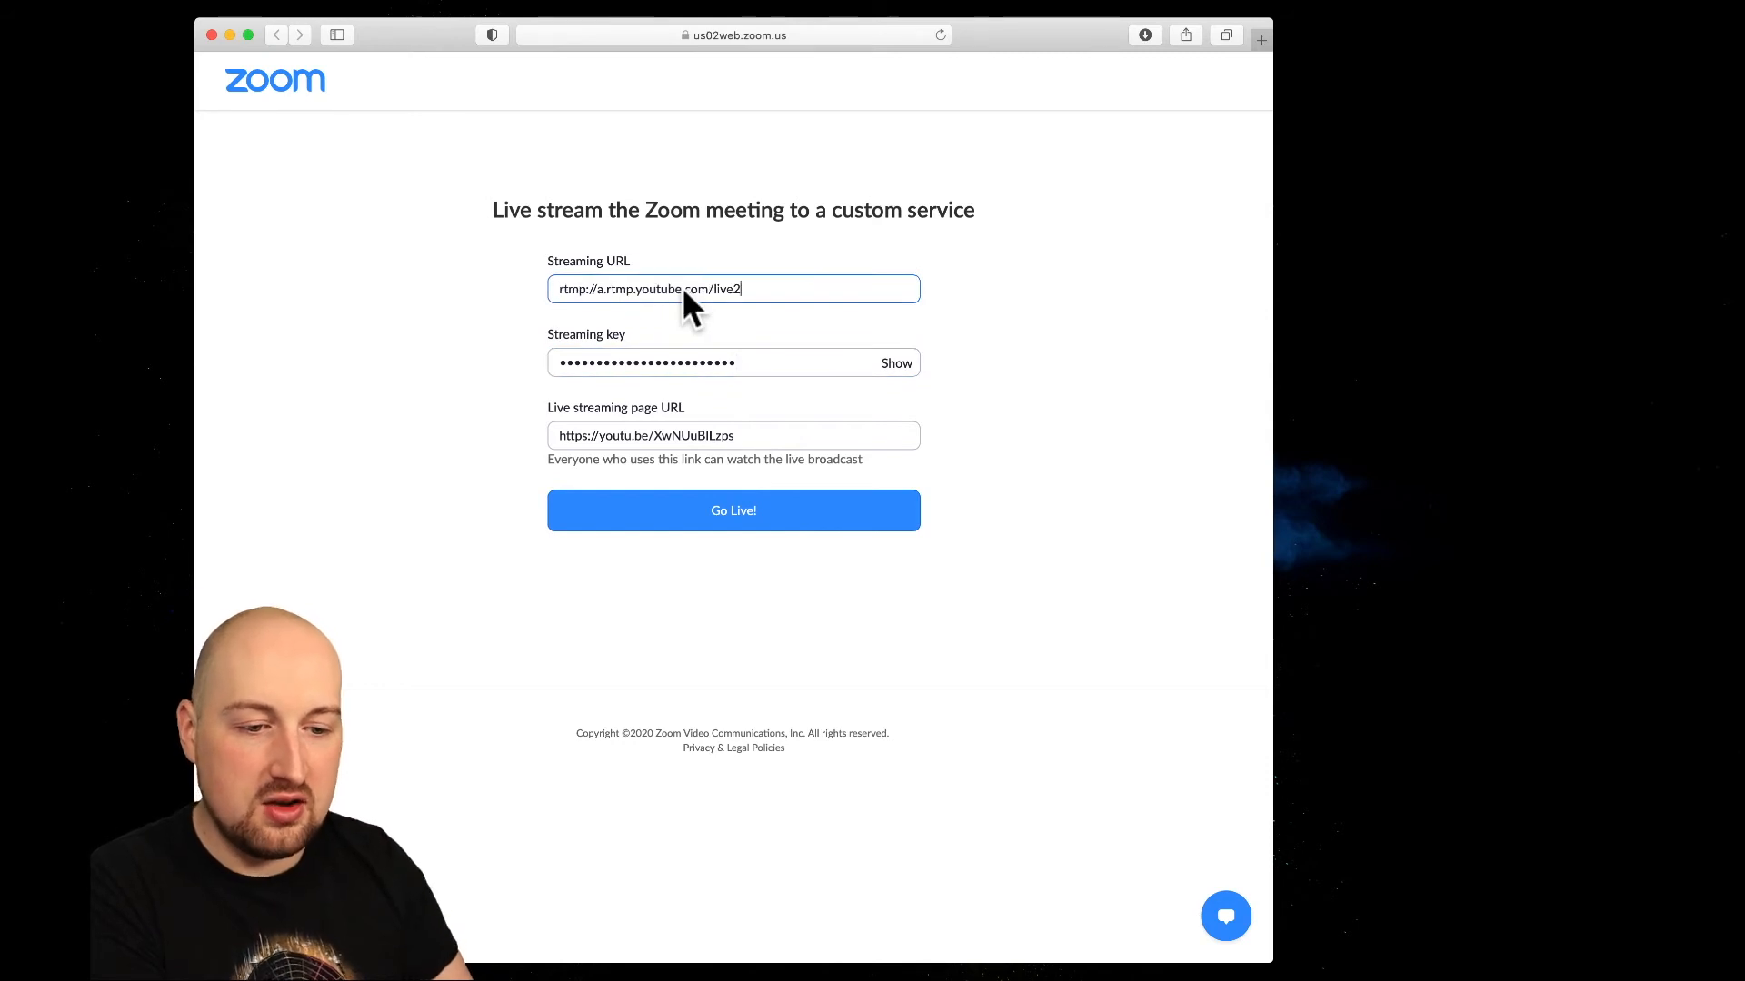
click(701, 533)
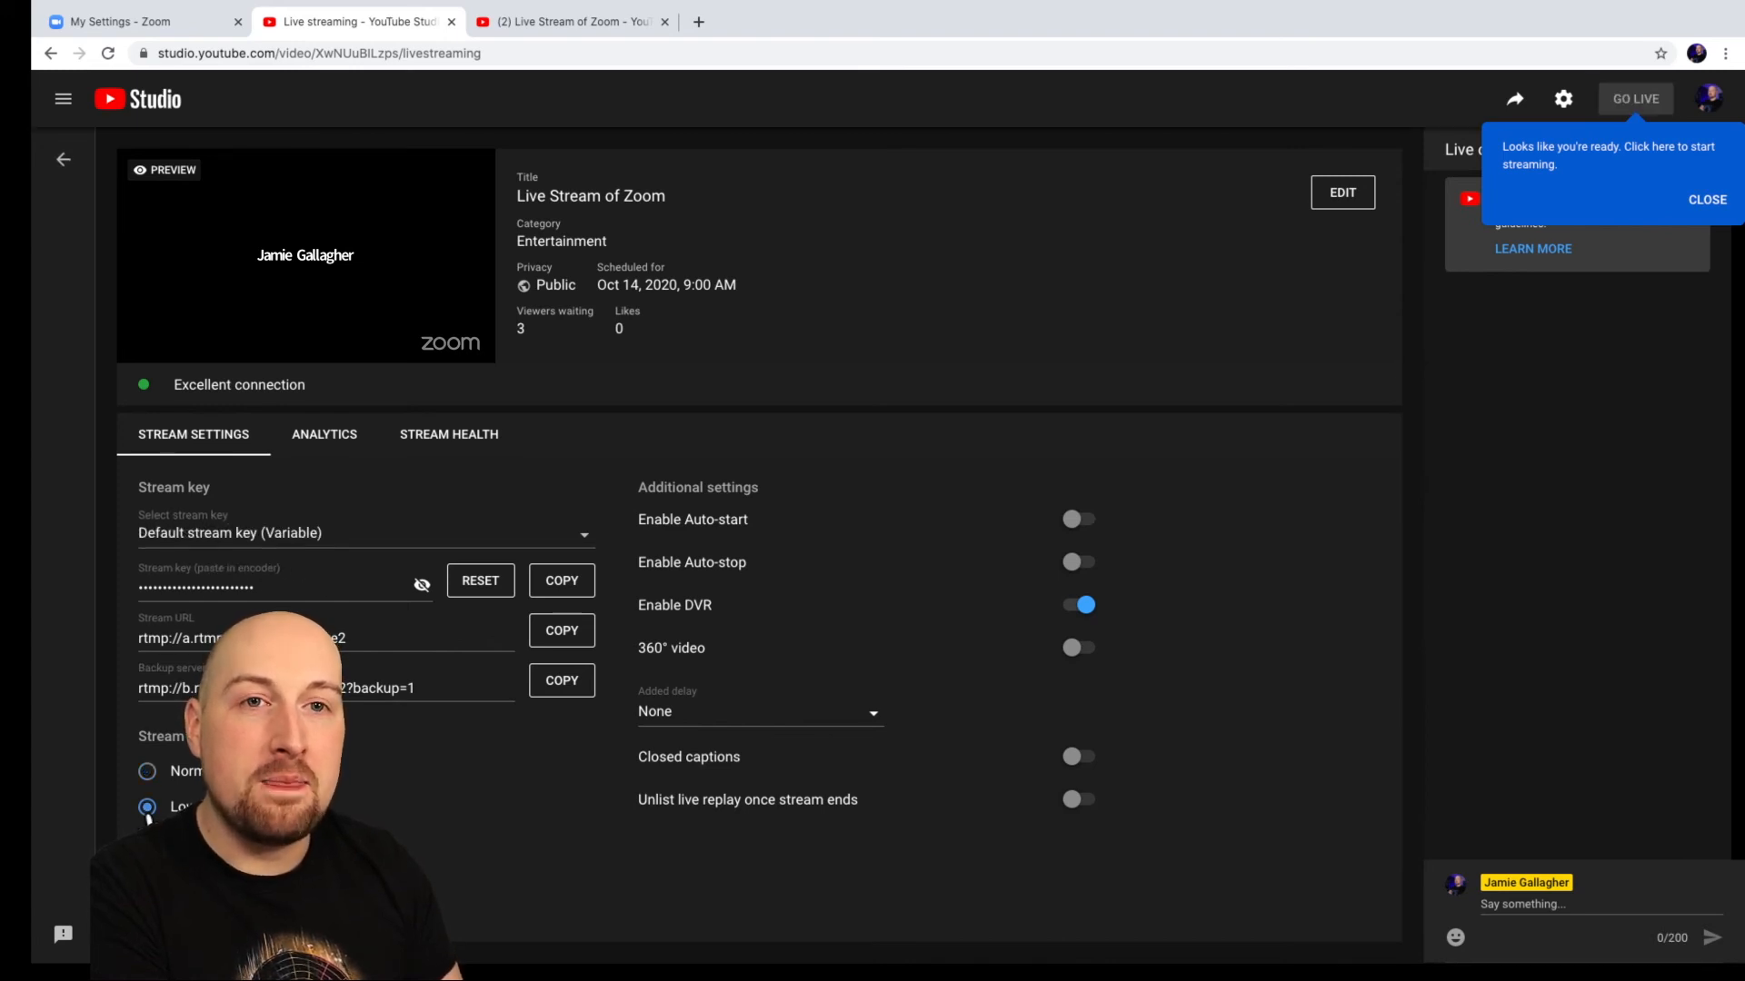
Step: In YouTube Studio, set the stream latency to normal and take the "Live Stream of Zoom" broadcast live
click(146, 772)
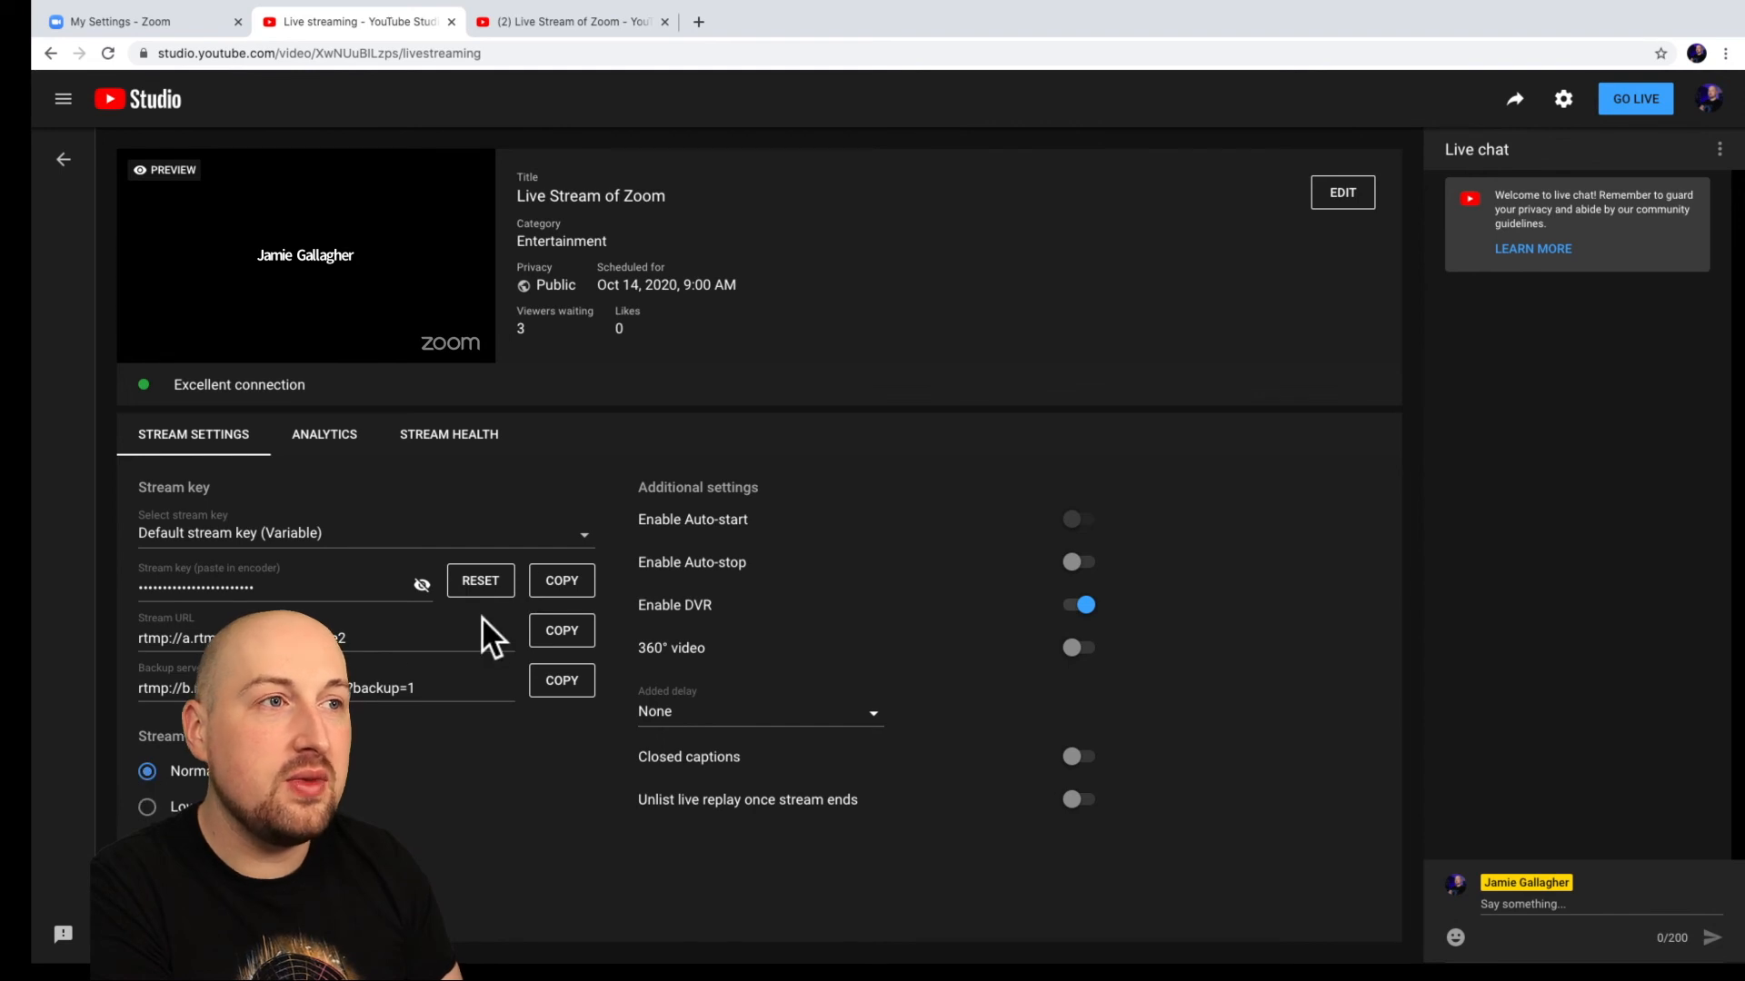
click(1627, 102)
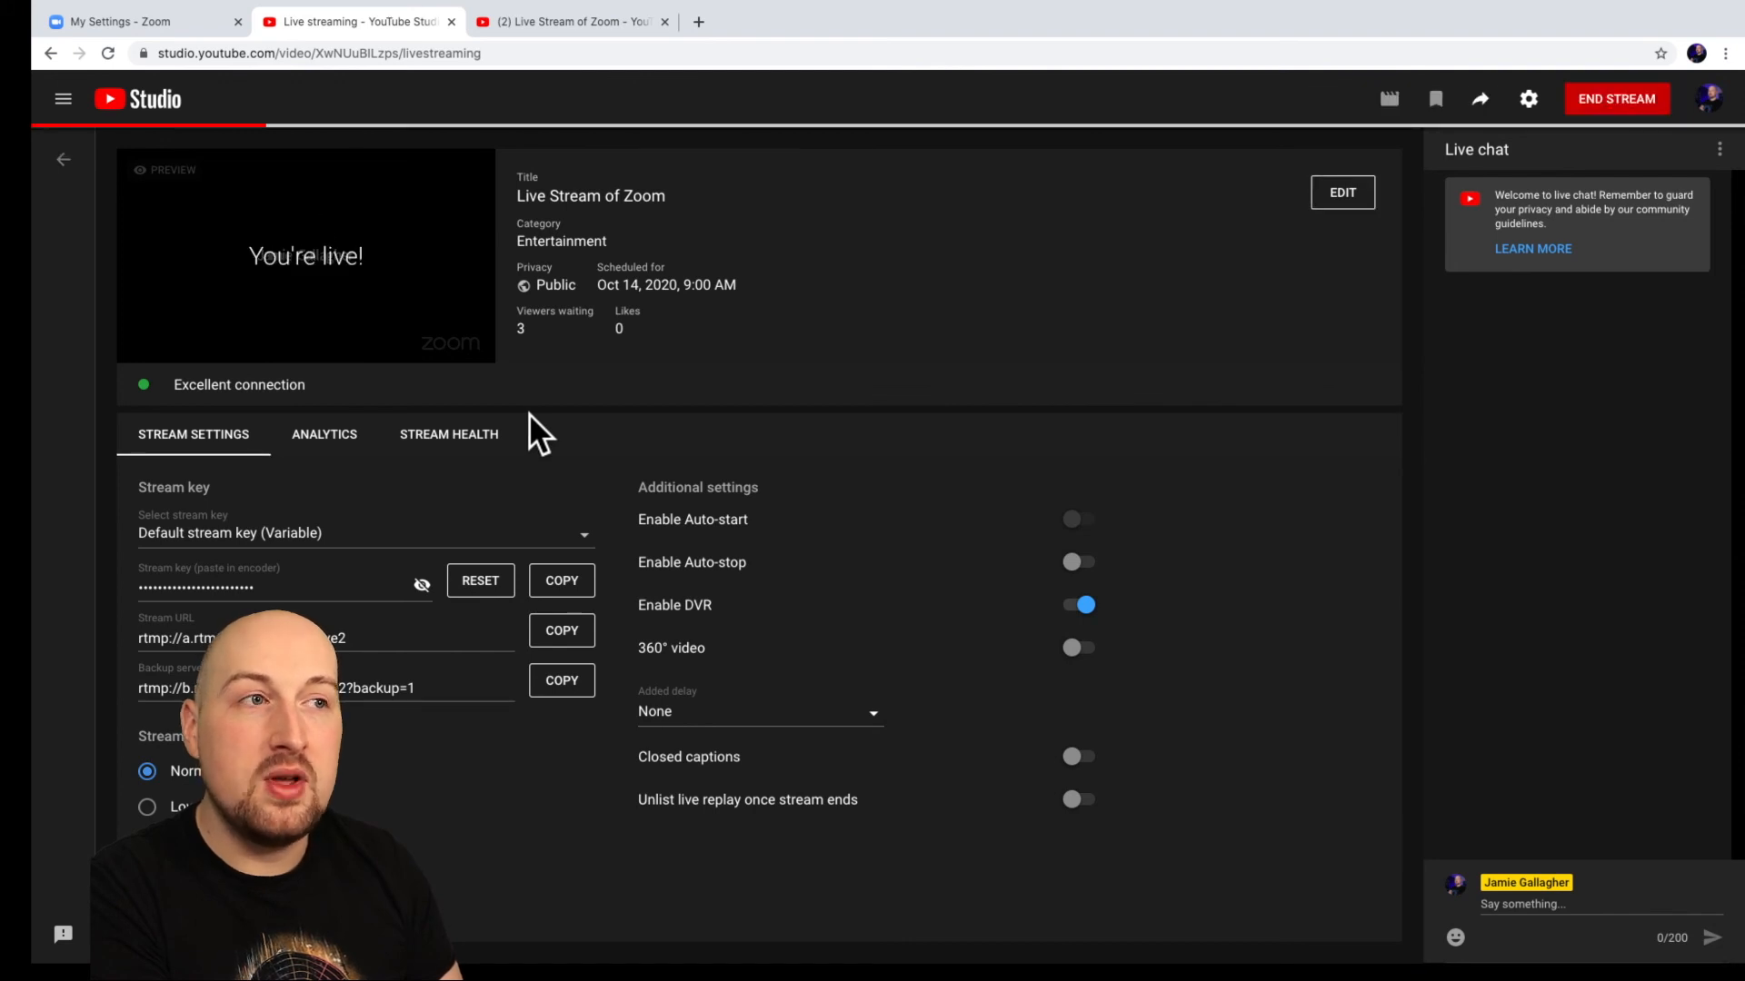
Step: Check the live broadcast on the public watch page, and end the stream from YouTube Studio
click(551, 24)
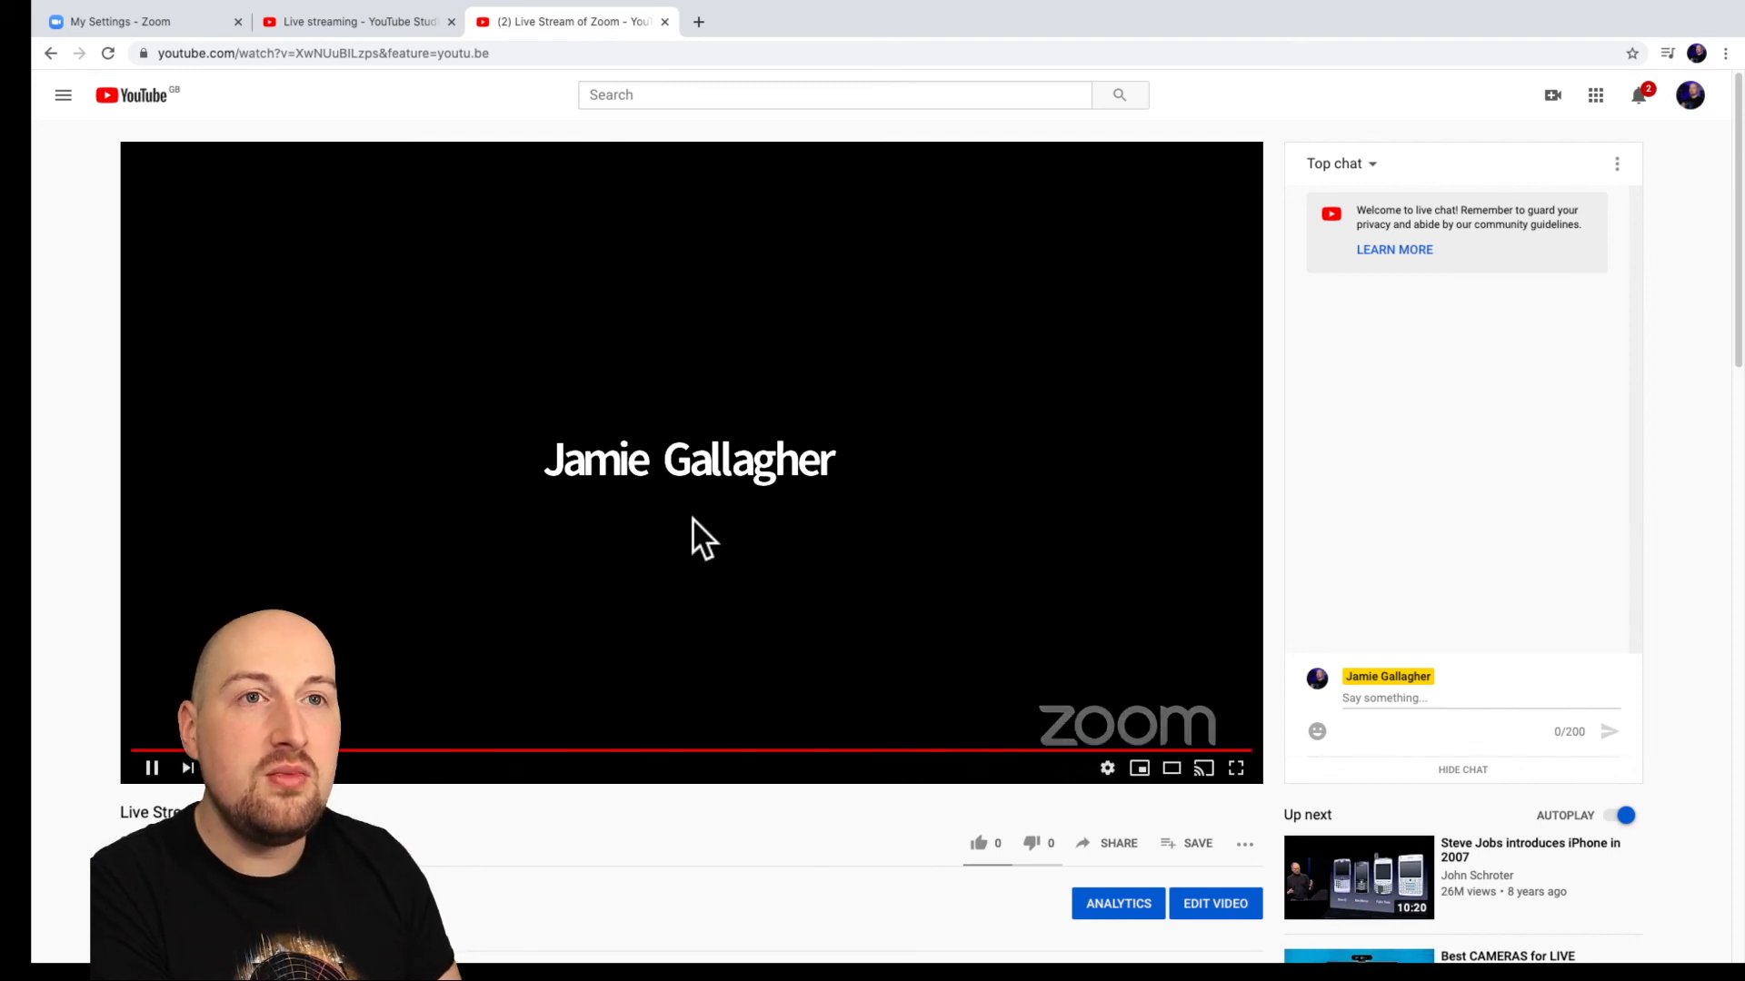
click(374, 25)
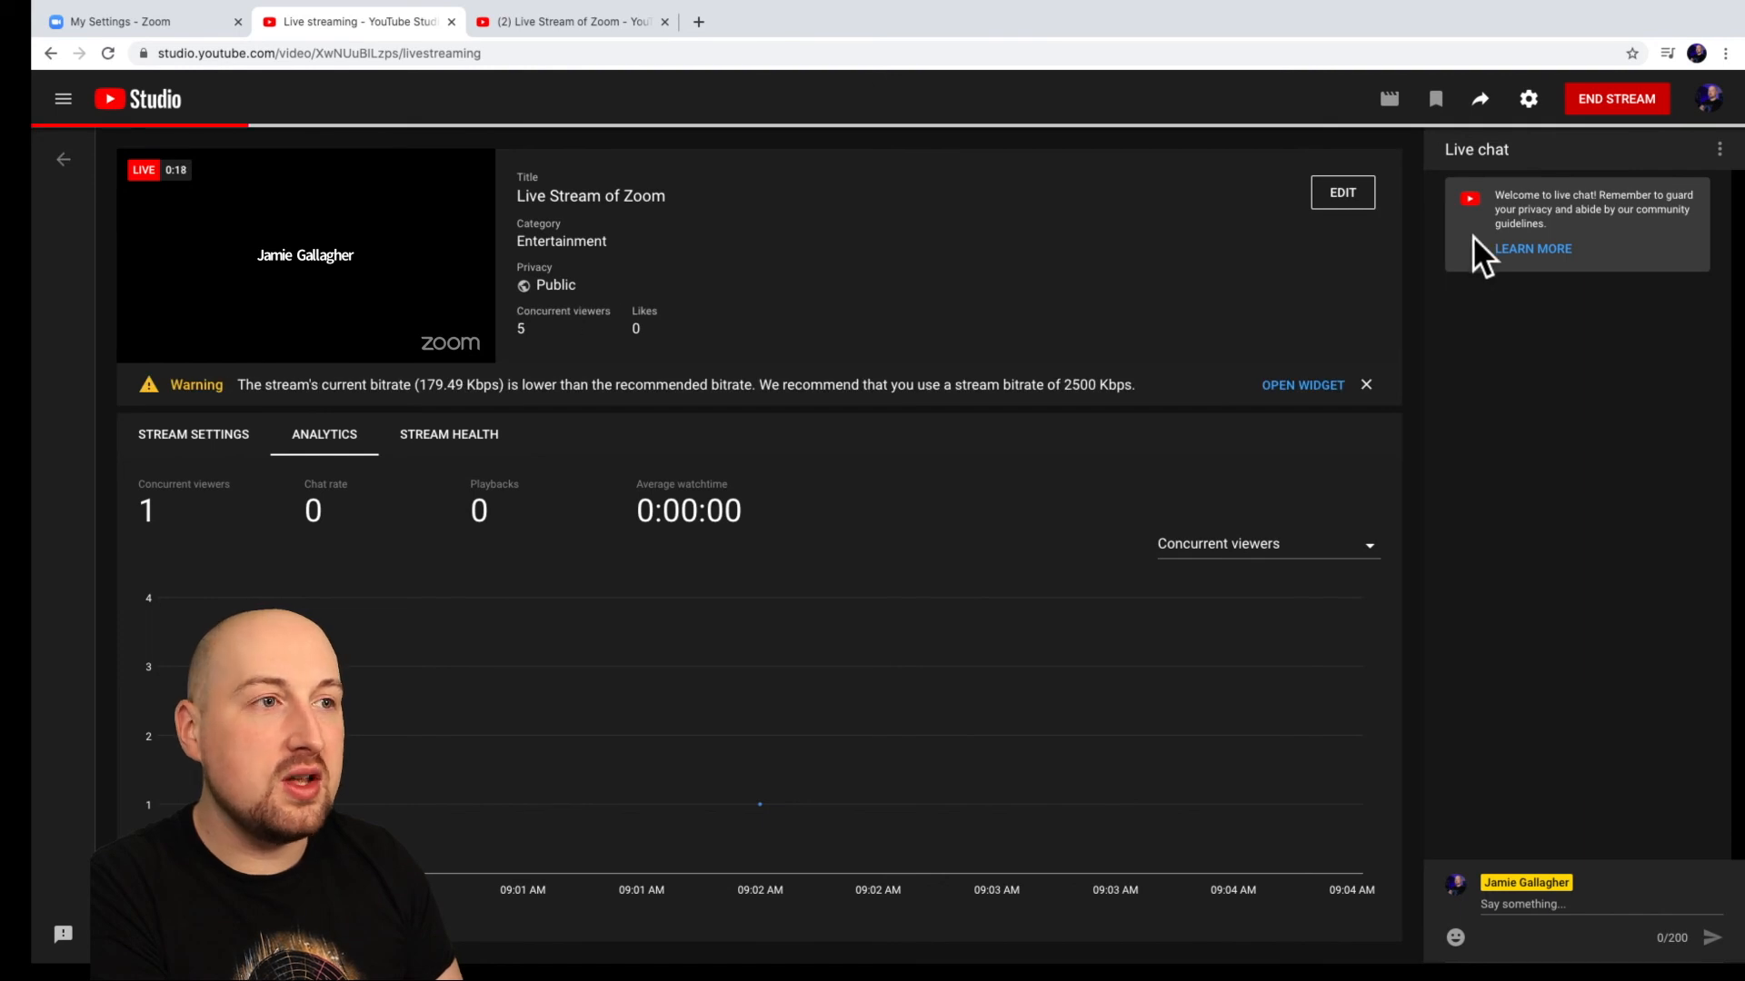
click(1621, 105)
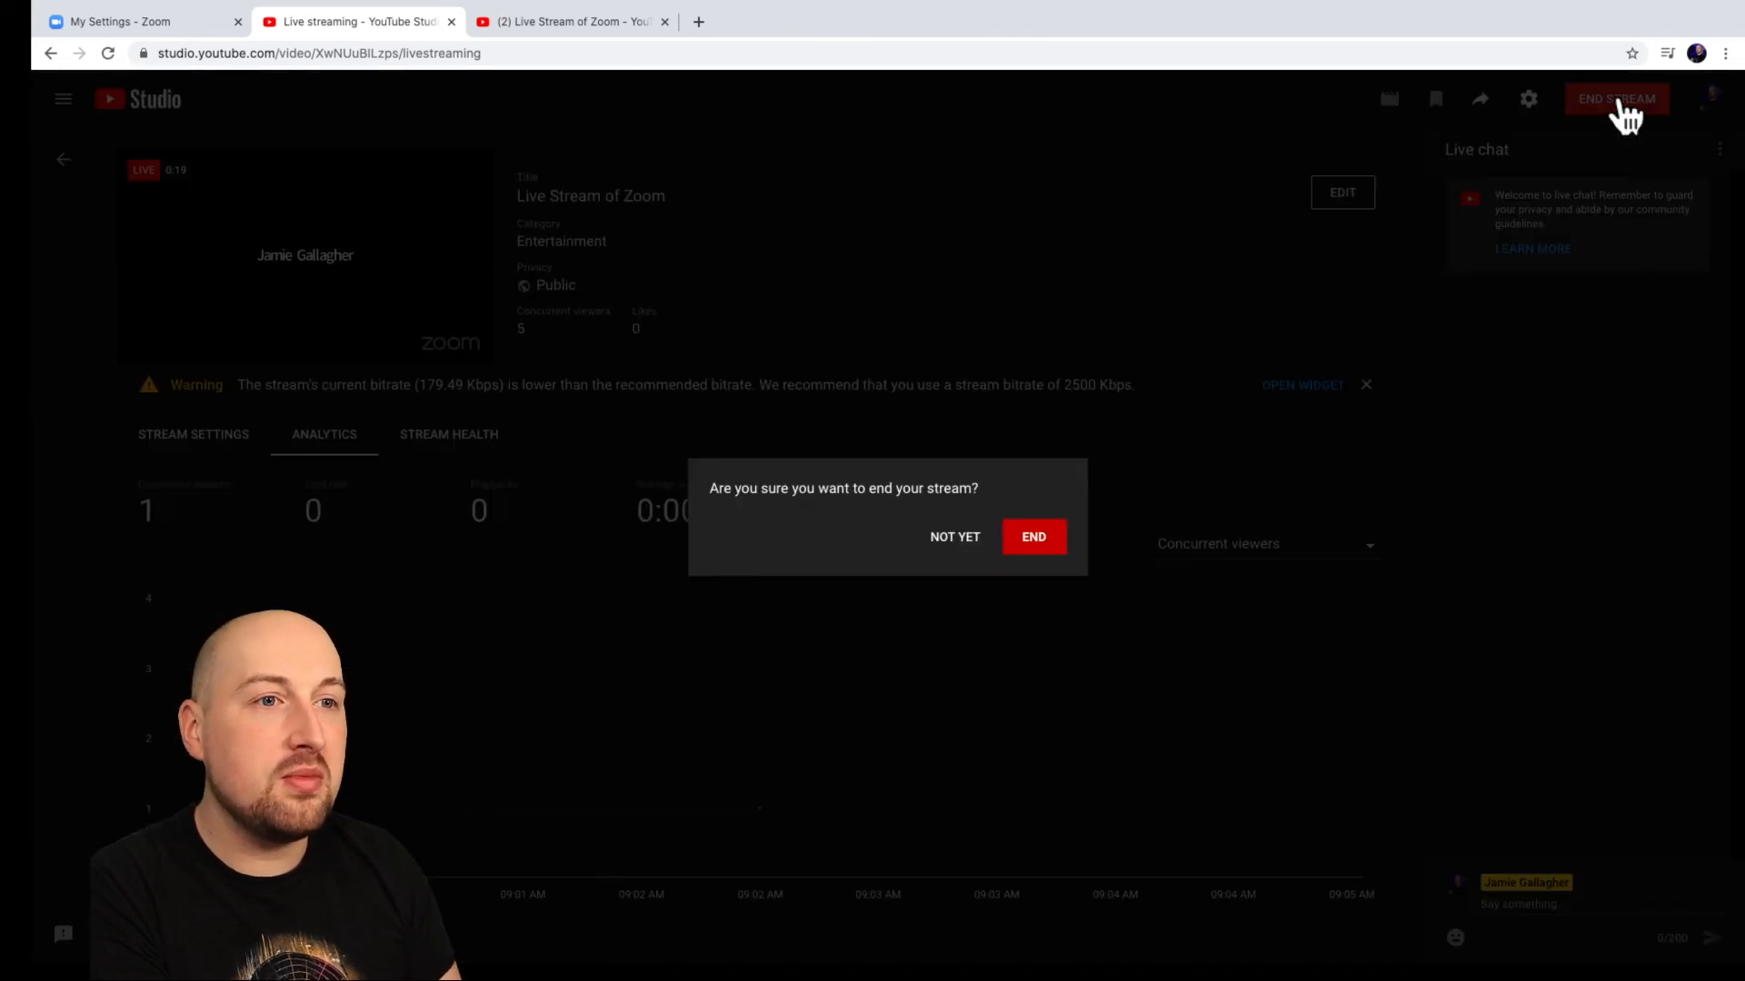
click(1042, 538)
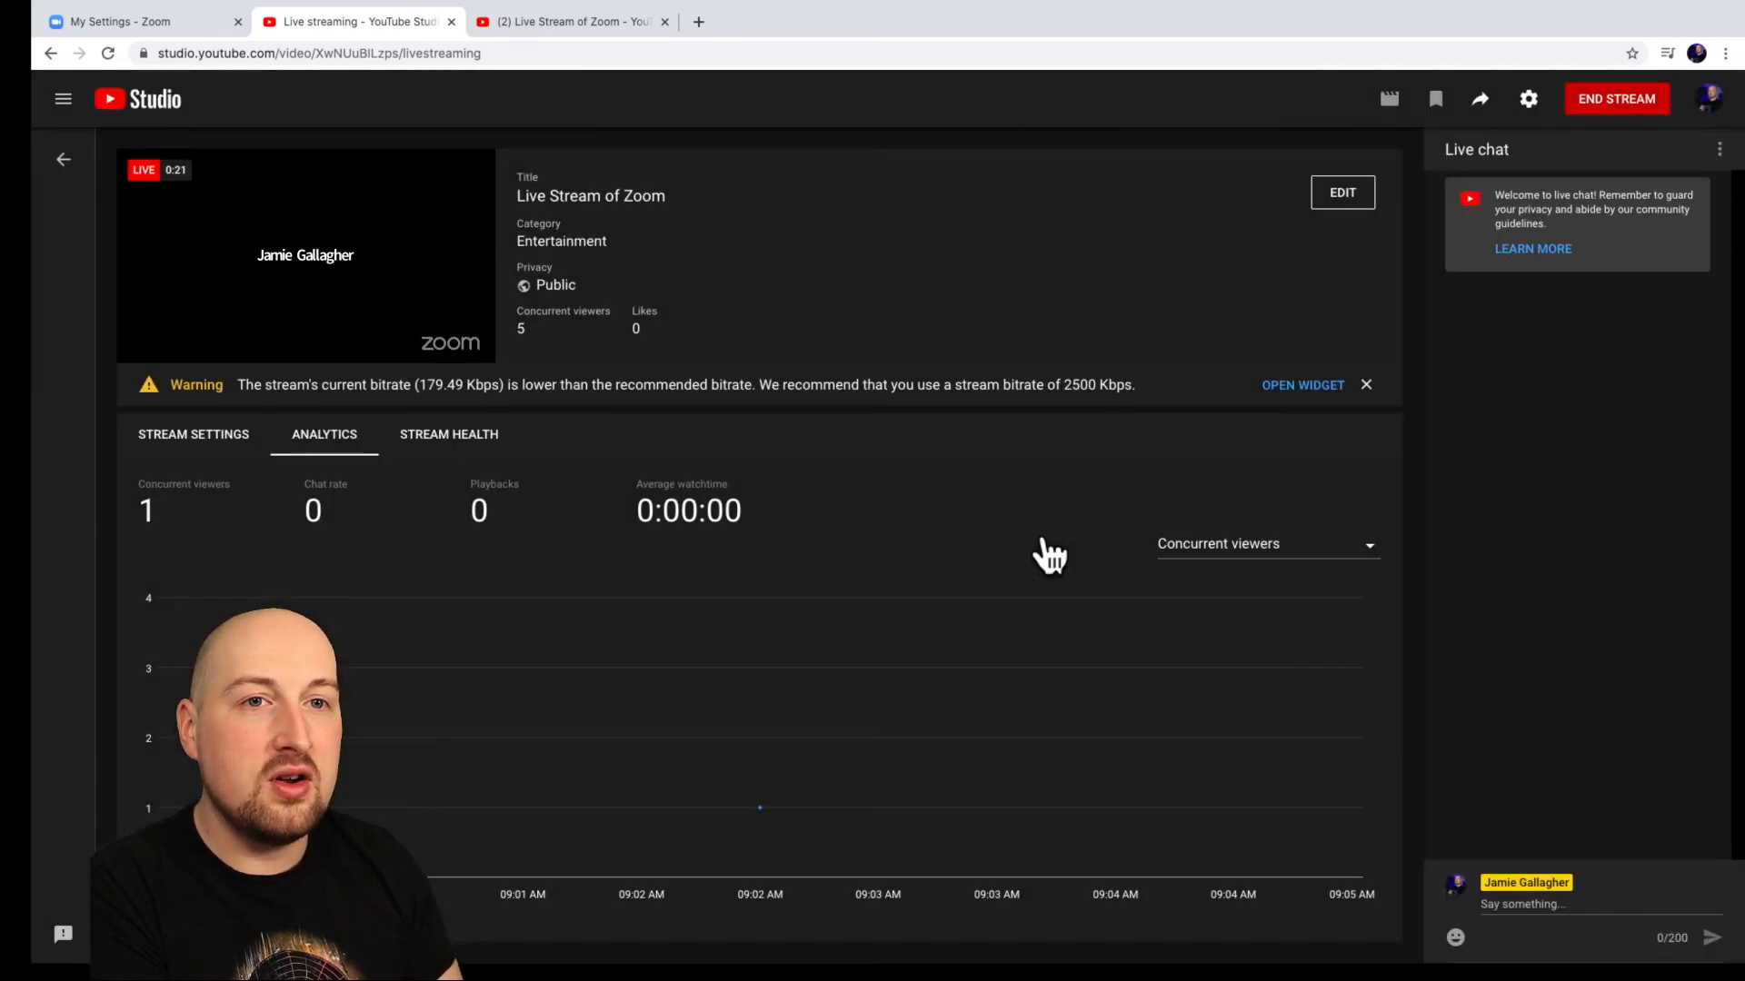